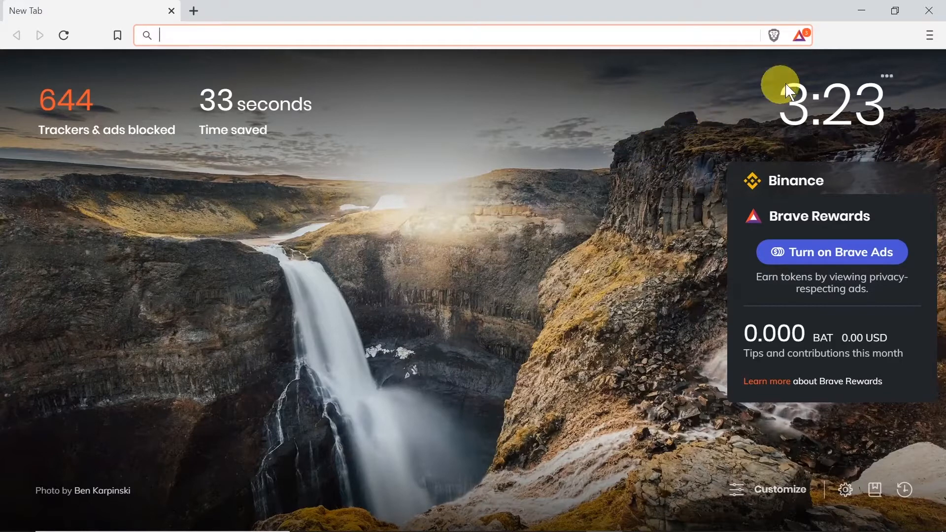
Open Crypto Wallets from Brave's main menu and accept the cryptocurrency risk notice
click(930, 35)
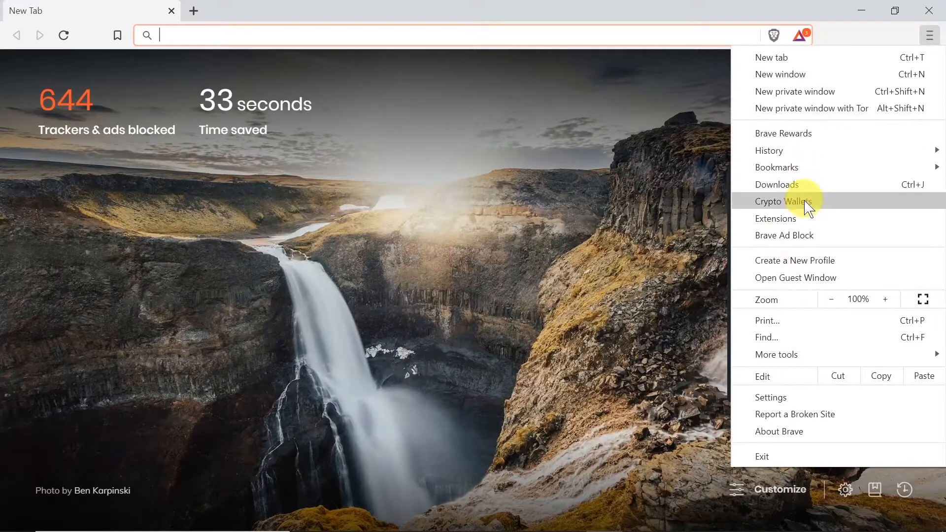
click(789, 202)
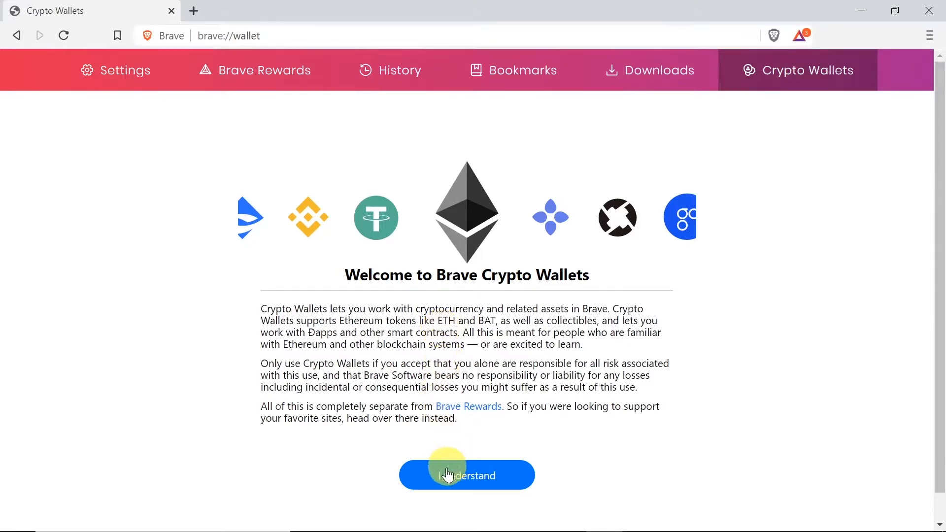
click(463, 478)
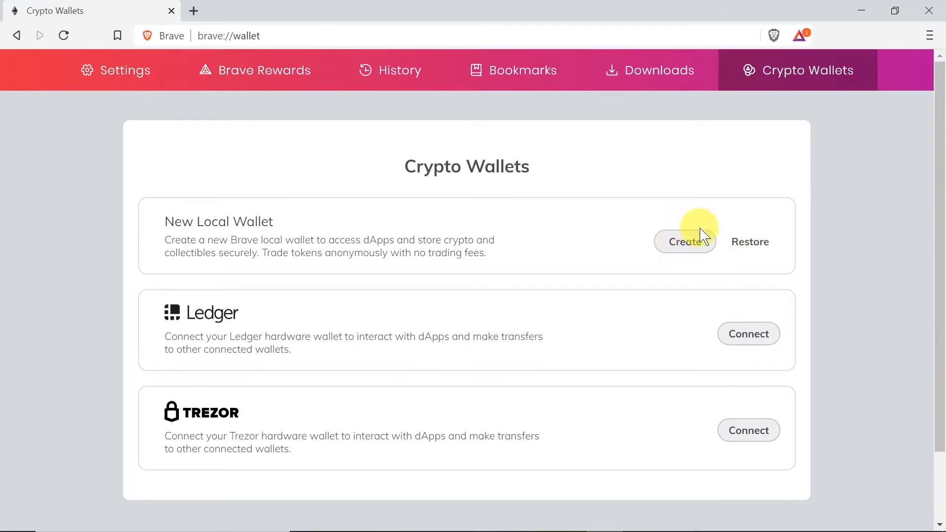
Create a new local wallet, entering and confirming a wallet password of at least 8 characters
click(683, 250)
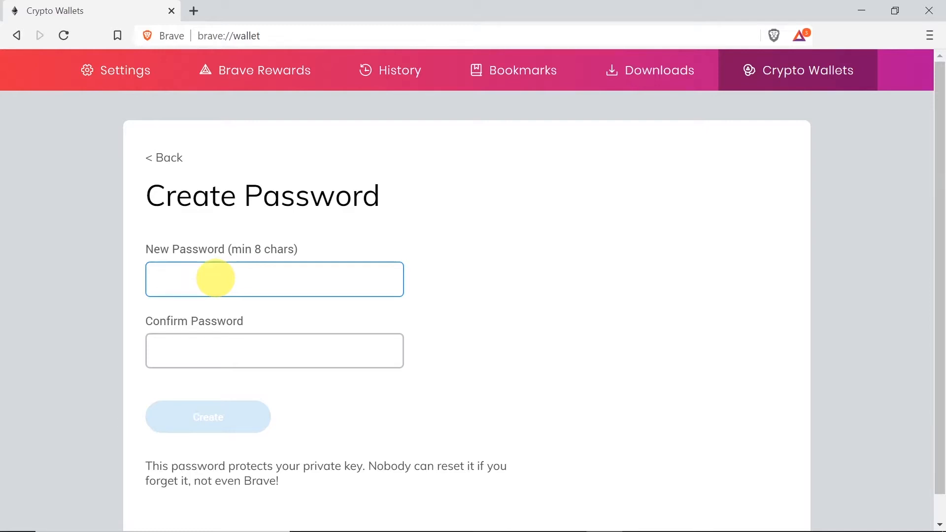
text(*********)
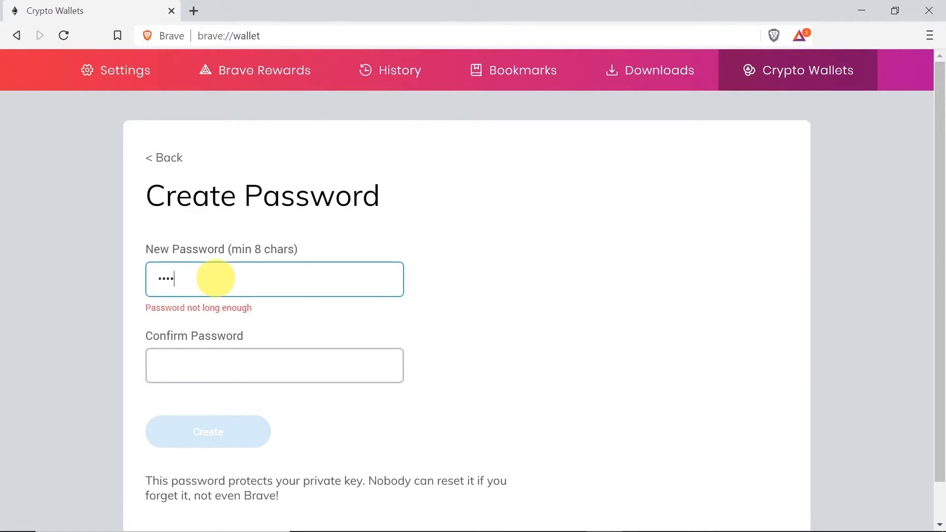
key(Tab)
text(*********)
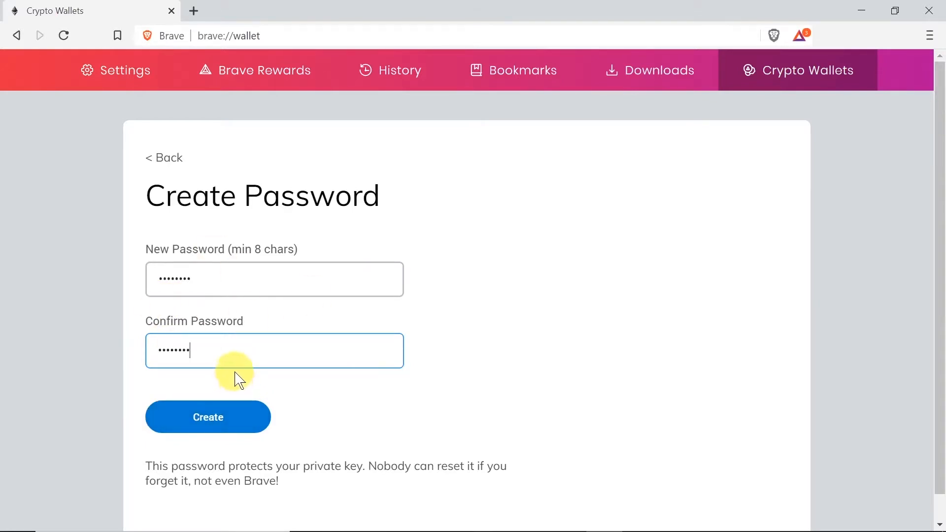
click(208, 419)
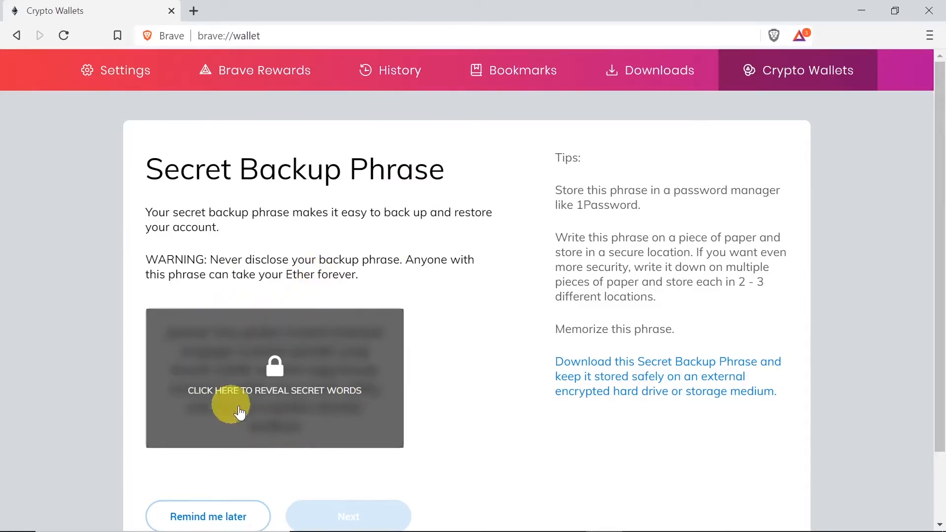
Reveal the 24 secret backup words and select the whole phrase for copying
click(303, 369)
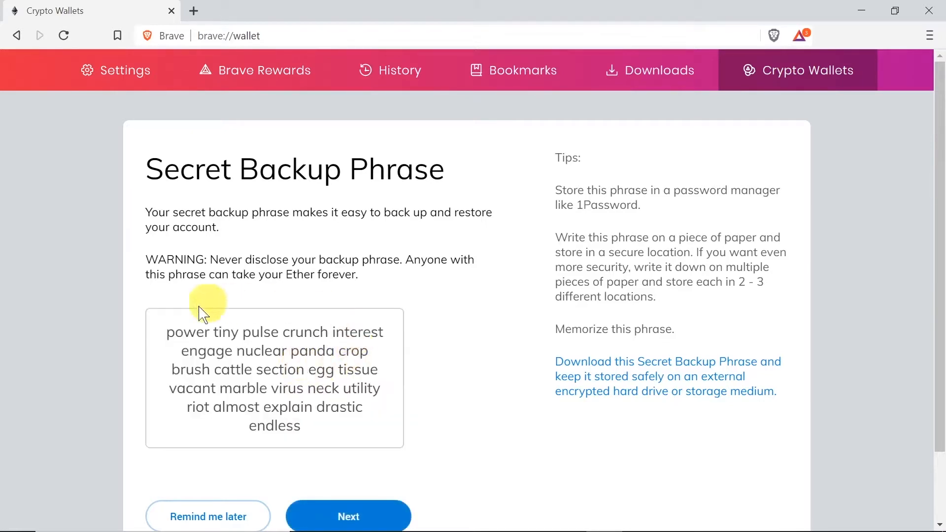
drag(165, 332, 332, 424)
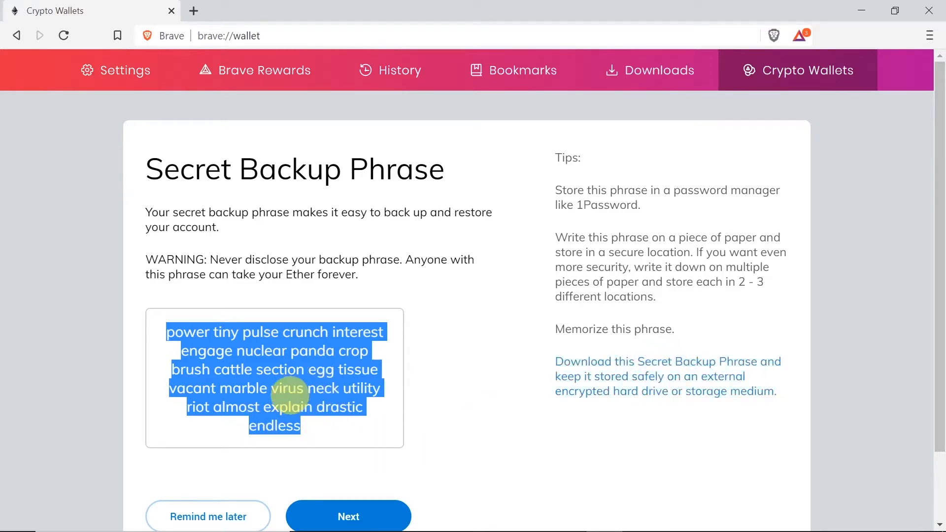
Advance to the backup phrase test and compare its word buttons with the phrase saved in Notepad++
click(380, 516)
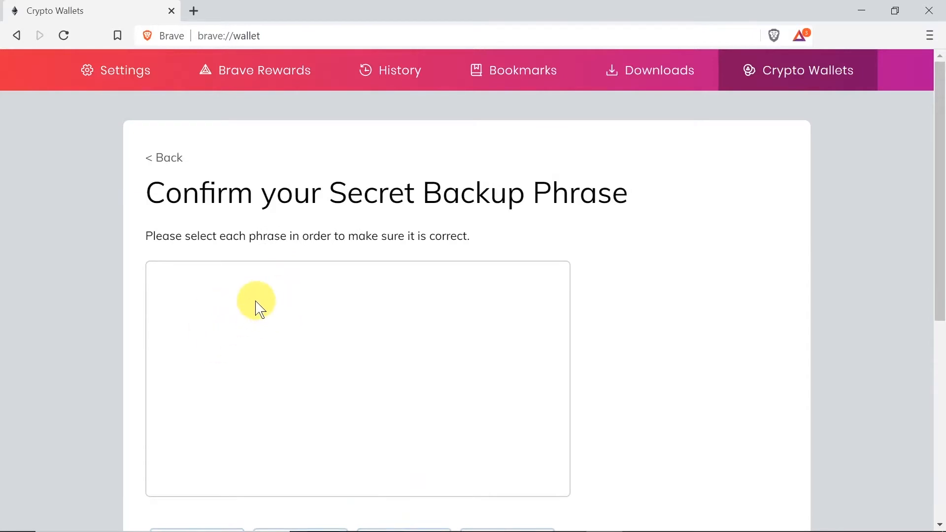
scroll(291, 323, down, 2)
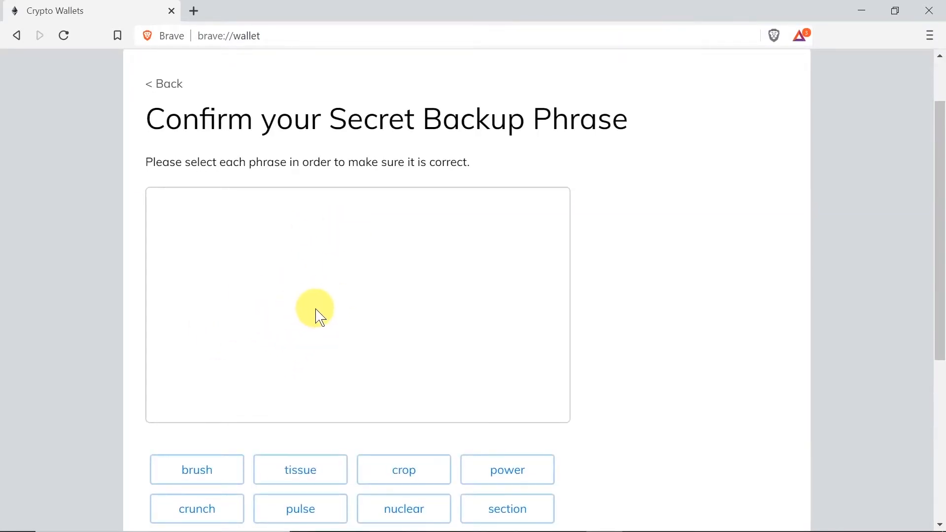
scroll(316, 313, down, 5)
scroll(370, 254, down, 1)
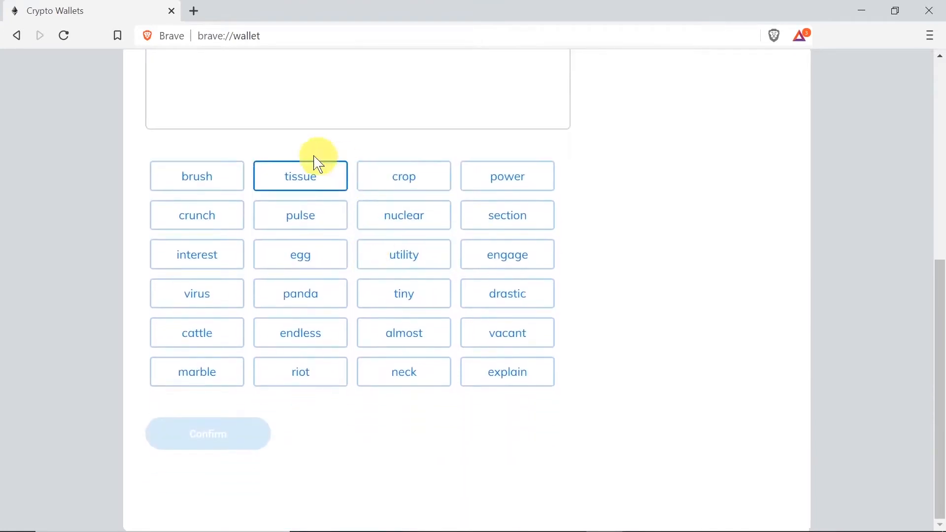
scroll(351, 337, up, 1)
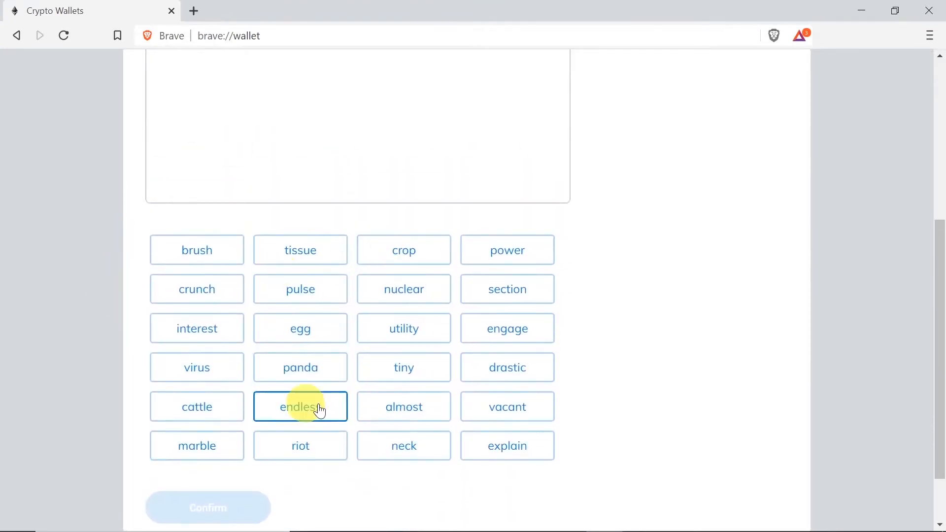
key(alt+Tab)
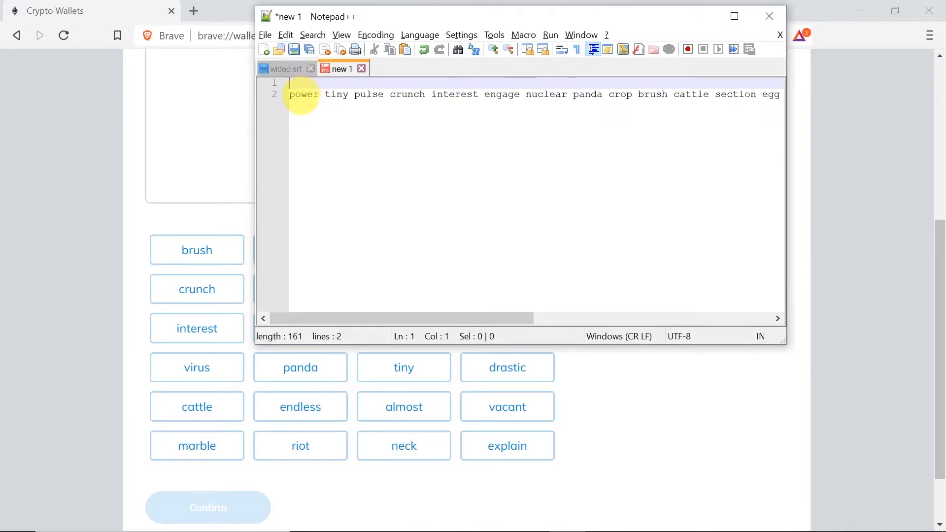
key(alt+Tab)
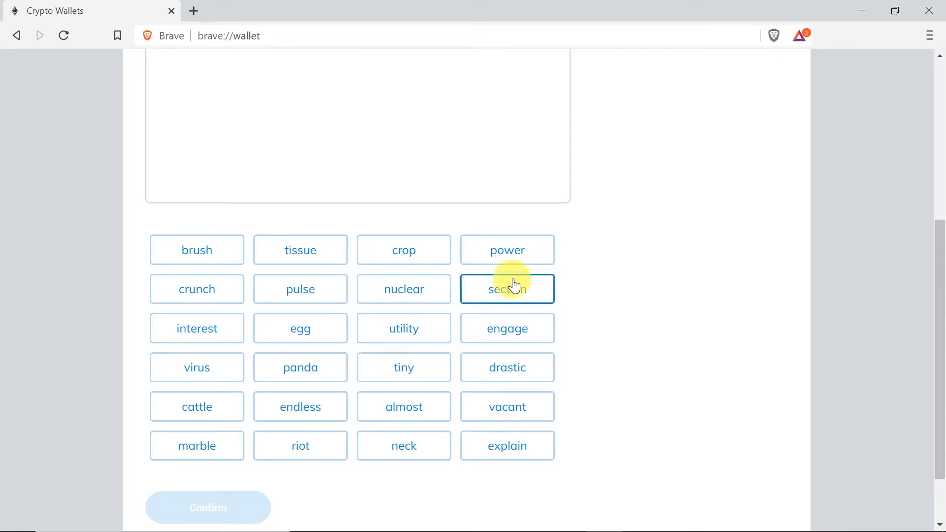
Pick the opening phrase words in order, starting with power and tiny, checking Notepad++ between picks
click(505, 253)
key(alt+Tab)
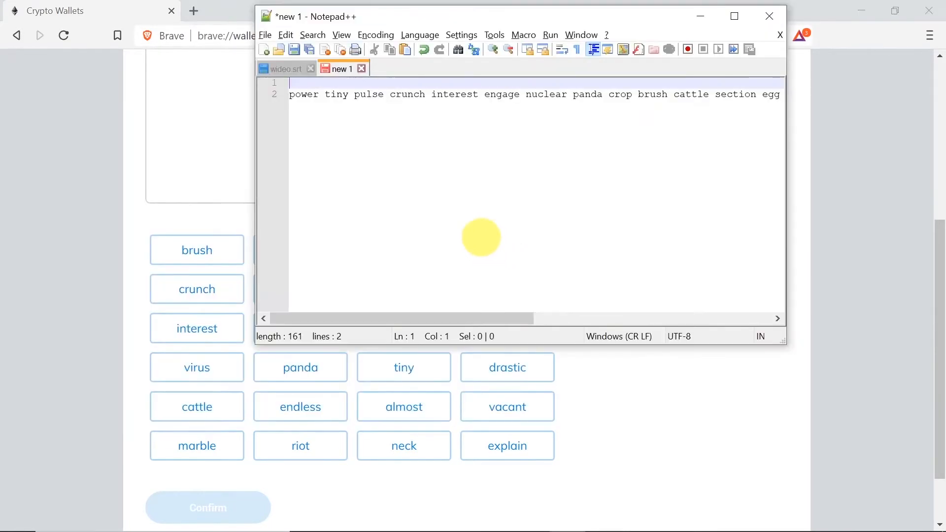
key(alt+Tab)
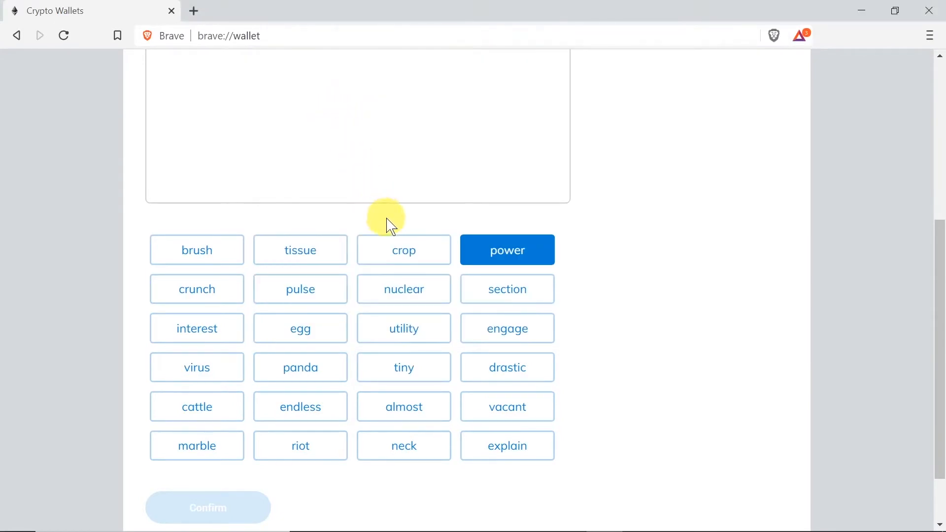
click(399, 365)
key(alt+Tab)
key(alt+Tab)
click(222, 290)
key(alt+Tab)
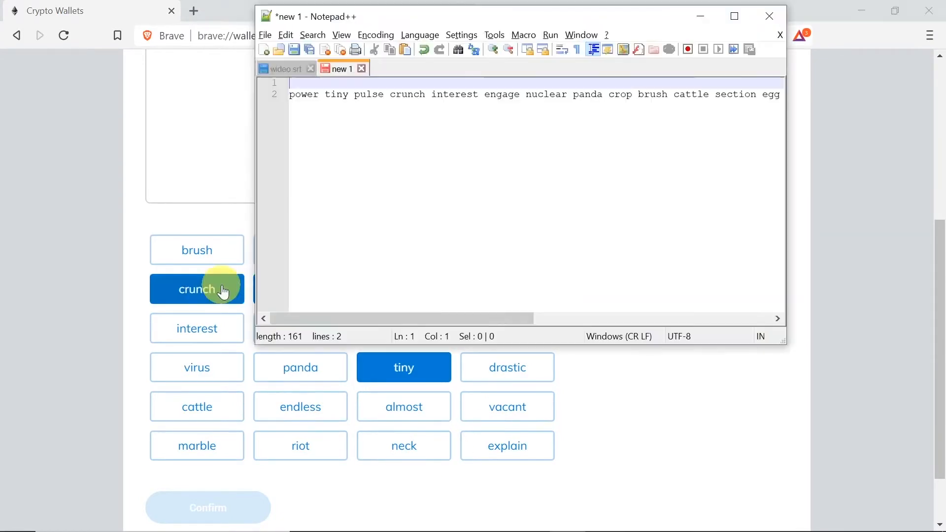
key(alt+Tab)
click(208, 333)
key(alt+Tab)
key(alt+Tab)
click(506, 329)
click(406, 288)
key(alt+Tab)
key(alt+Tab)
key(alt+Tab)
key(alt+Tab)
Add tissue, vacant, marble, virus, neck, utility, riot, almost, explain, drastic, endless, then confirm the phrase
click(301, 250)
click(508, 407)
click(197, 446)
click(197, 368)
click(404, 446)
click(404, 328)
click(301, 446)
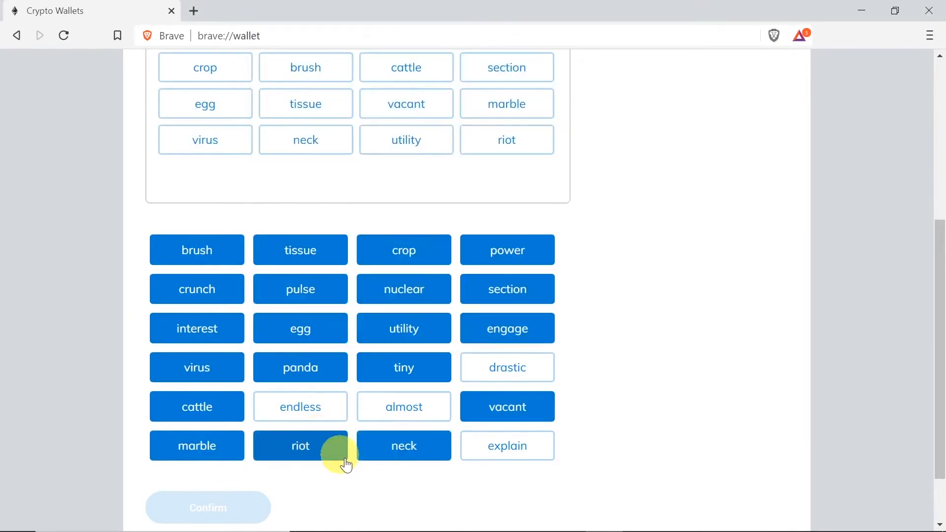
click(404, 407)
click(507, 446)
click(507, 368)
click(301, 407)
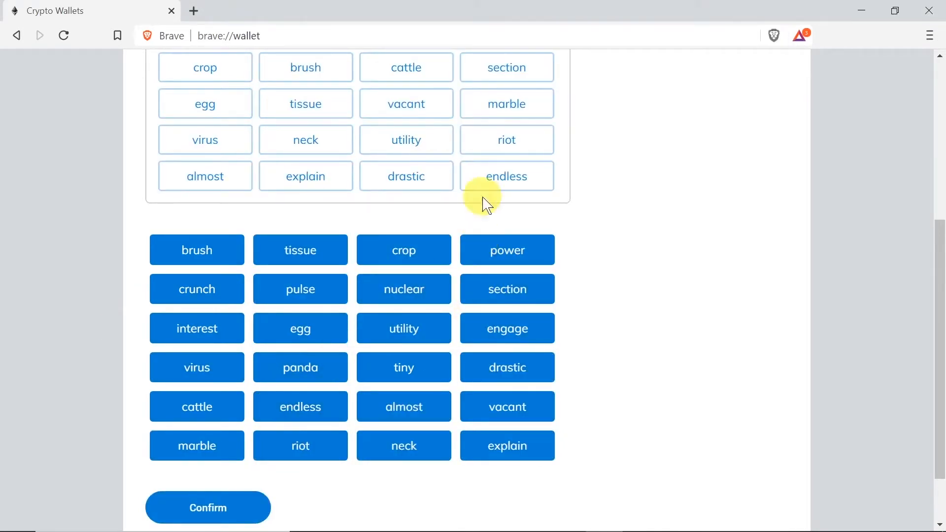
click(222, 508)
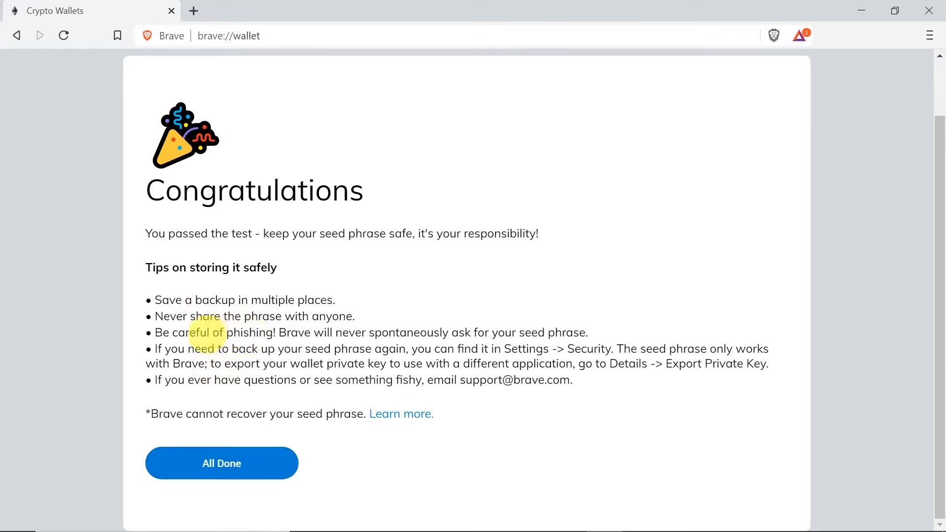
drag(169, 300, 334, 294)
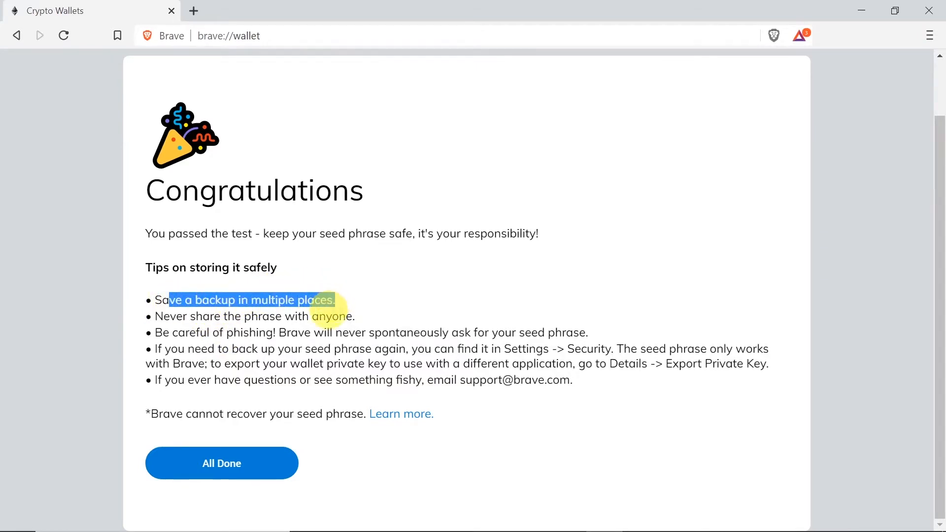
click(328, 310)
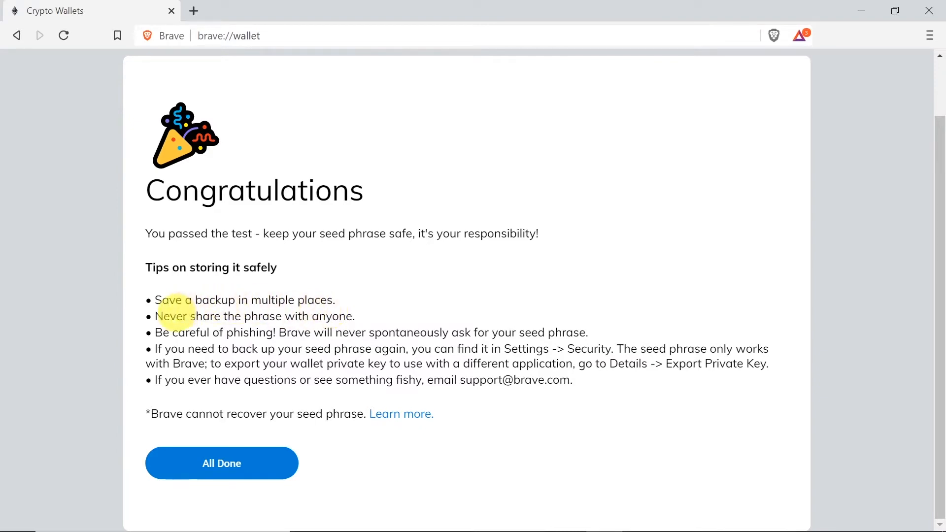
drag(165, 318, 365, 323)
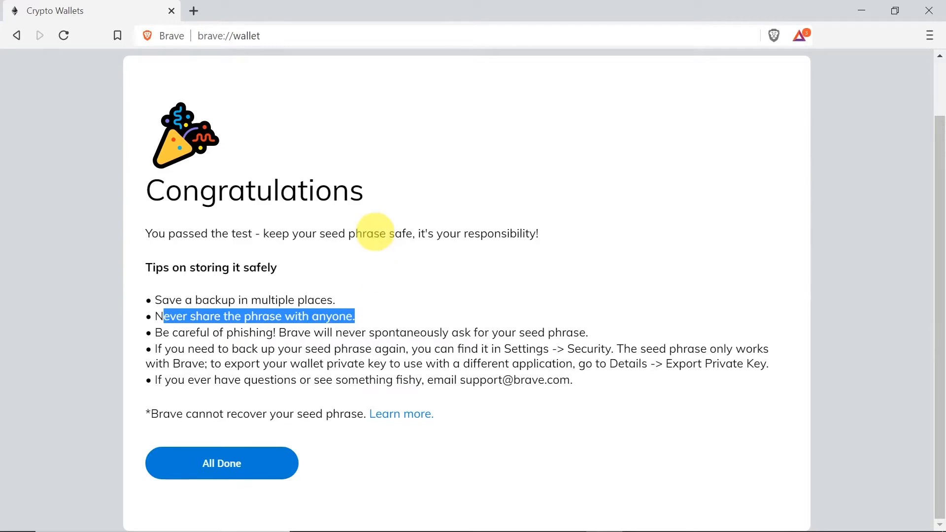
click(298, 348)
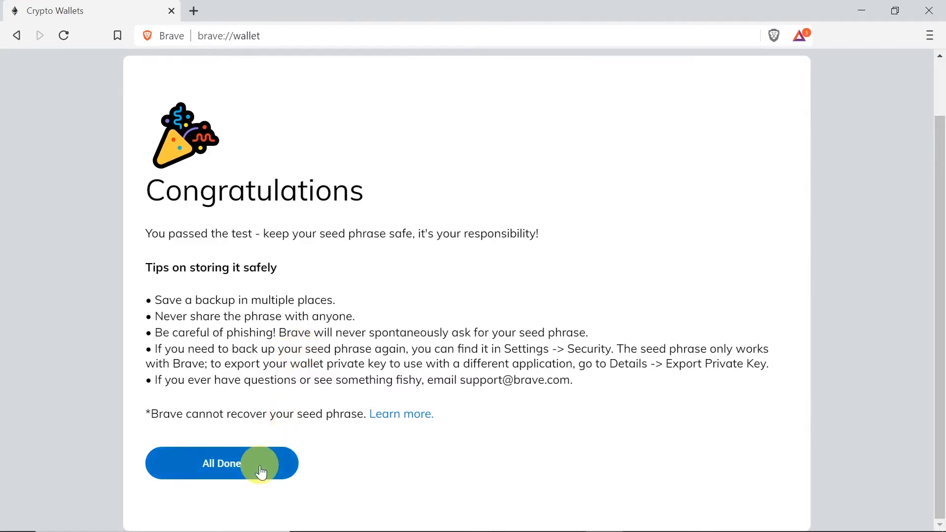
Finish setup and open the wallet Settings from the Account 1 menu, landing on General
click(229, 471)
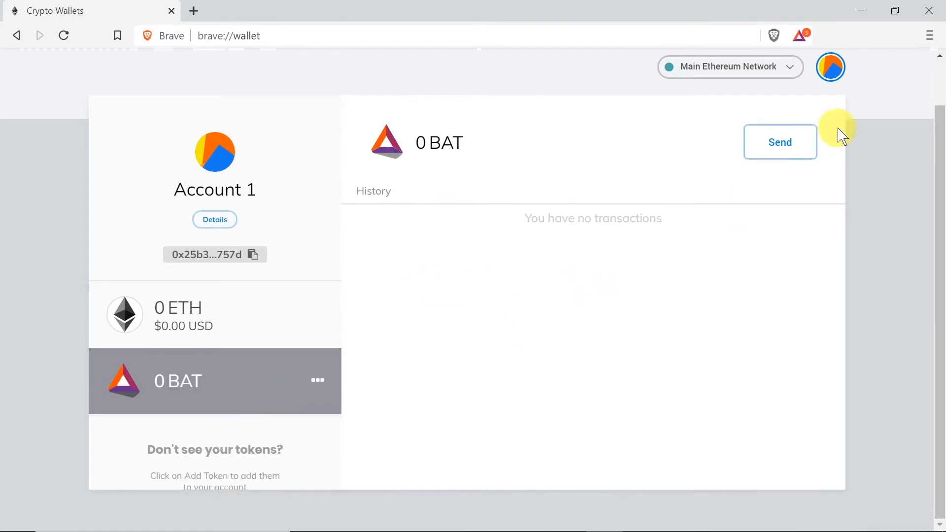
click(837, 69)
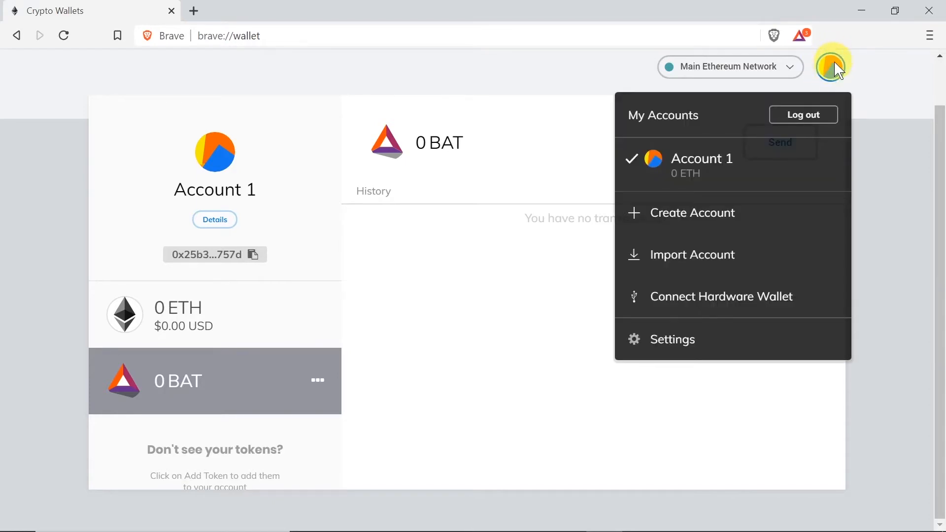
click(671, 349)
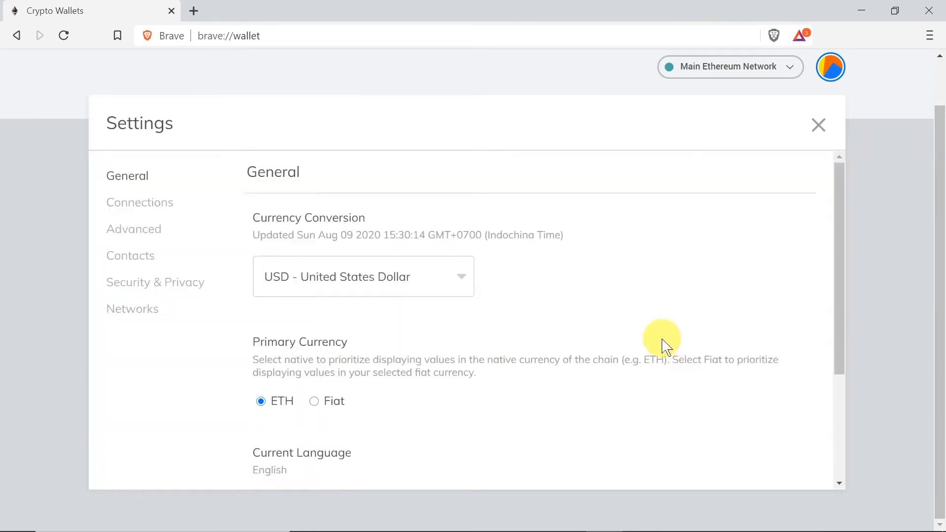
Reveal the seed words under Security & Privacy after entering the wallet password
click(149, 290)
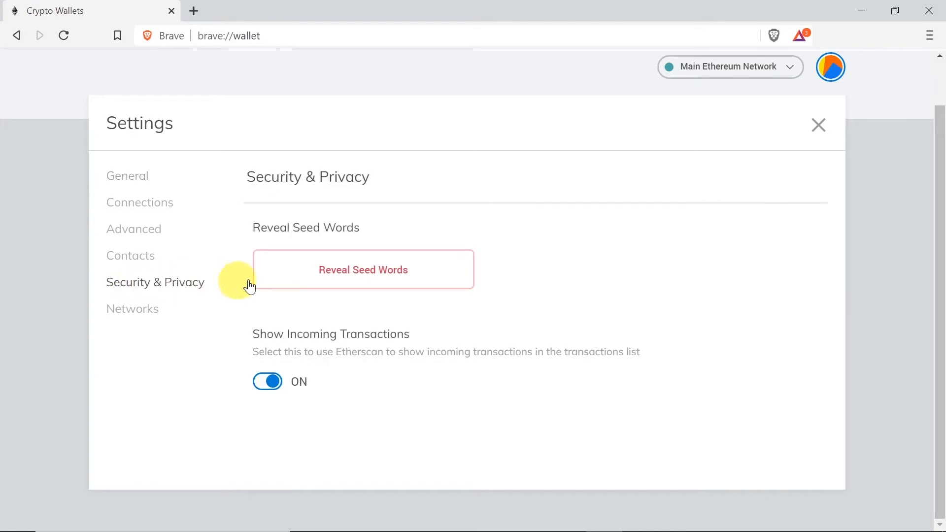
click(421, 268)
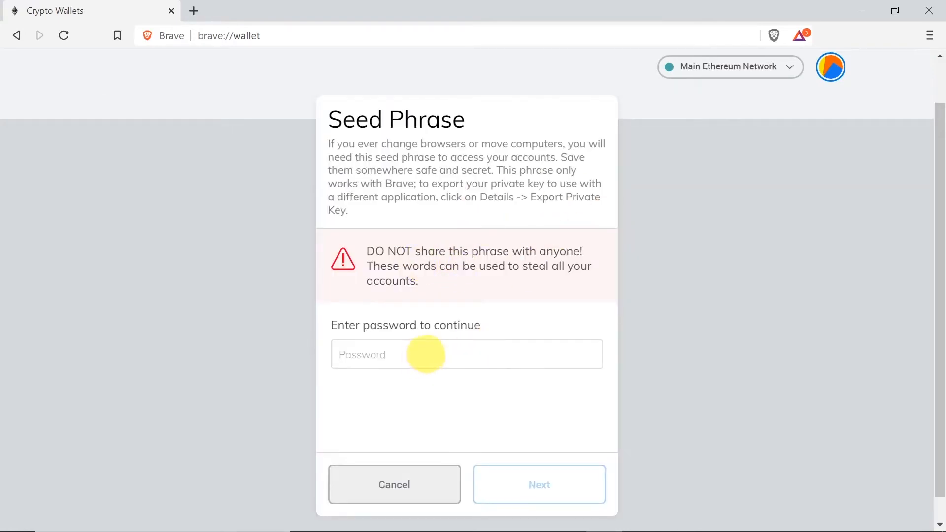
click(370, 361)
text(*)
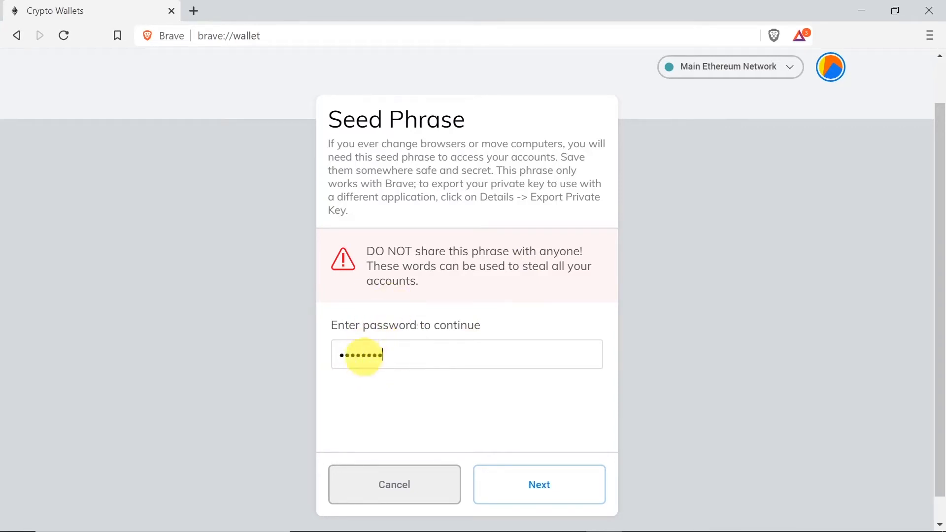
click(537, 488)
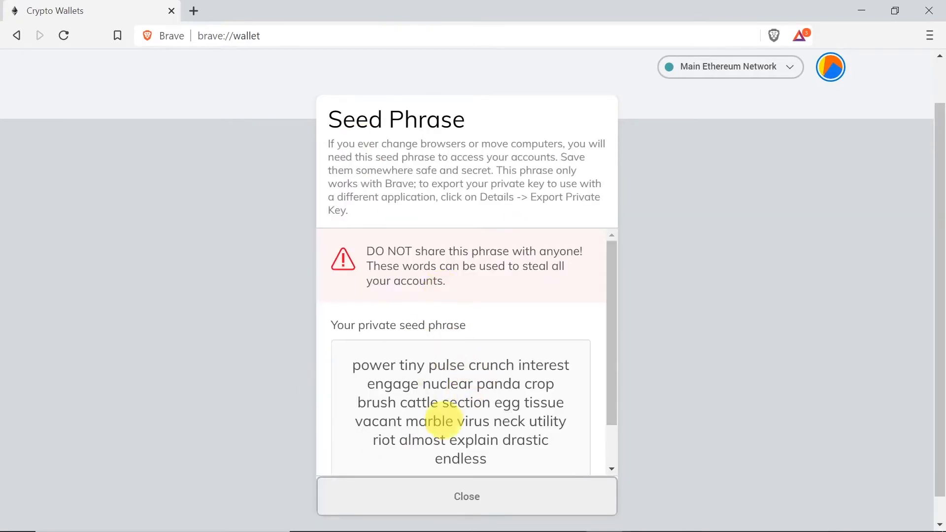
Return to Account 1 and view the ETH, then the BAT, balance
scroll(466, 379, down, 1)
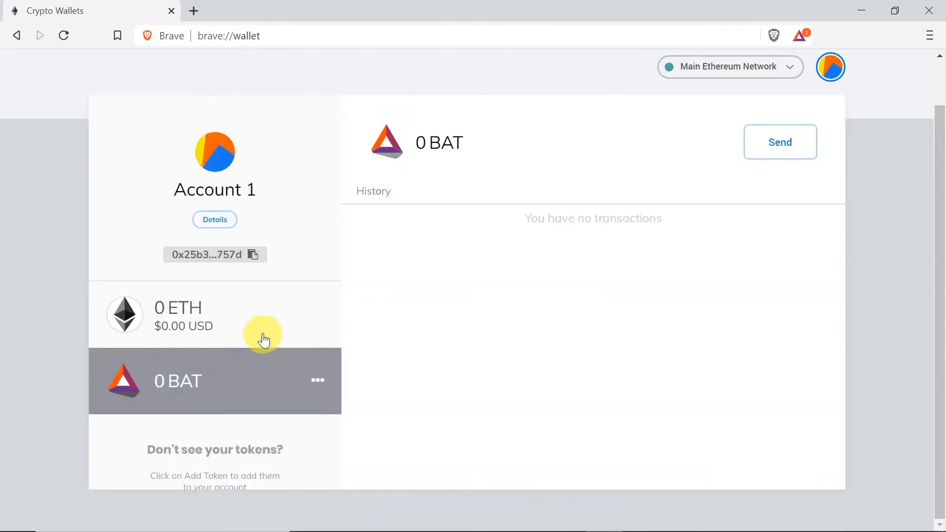
click(246, 333)
click(217, 383)
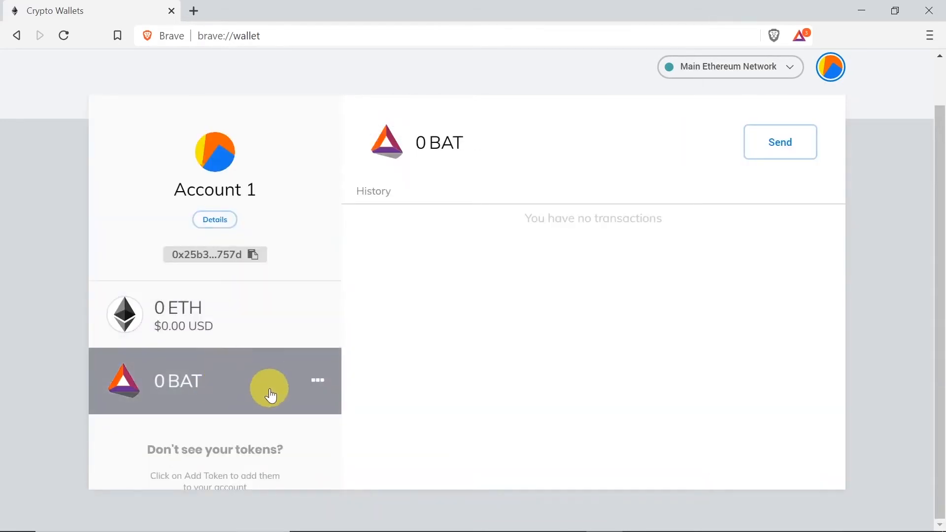
scroll(271, 392, down, 2)
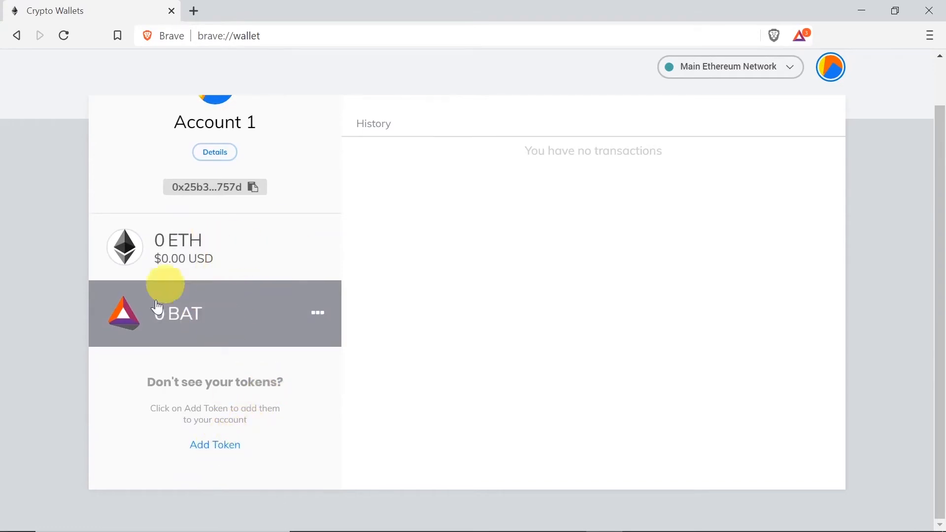
Open Add Token and look at the custom token by contract address option before returning to search
scroll(213, 296, up, 2)
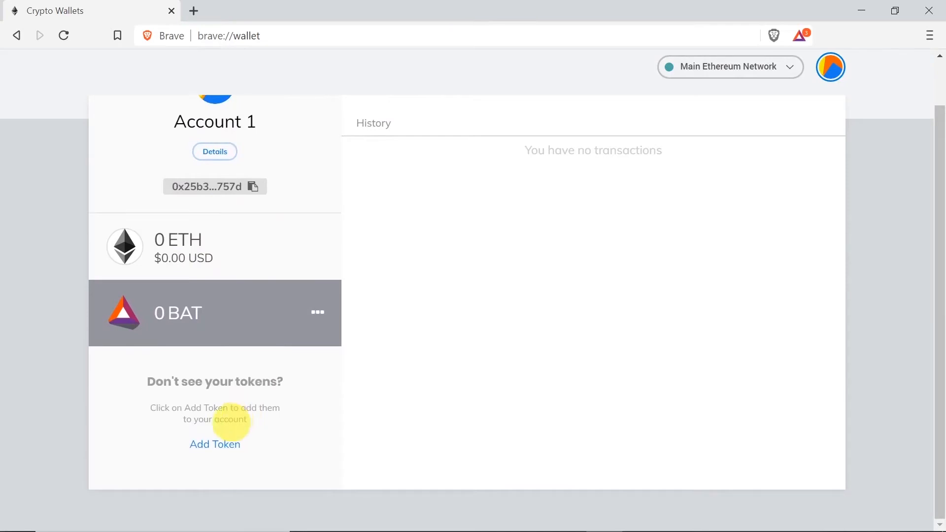
click(217, 446)
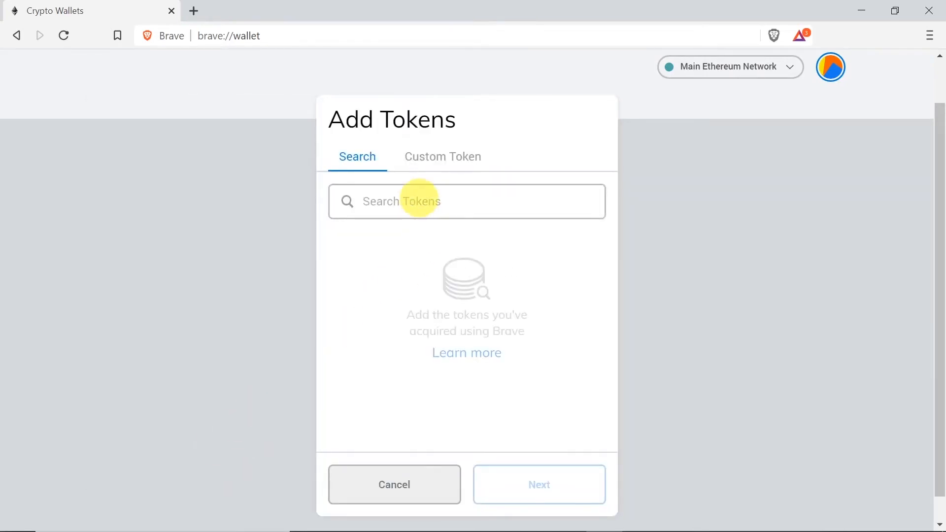
click(417, 200)
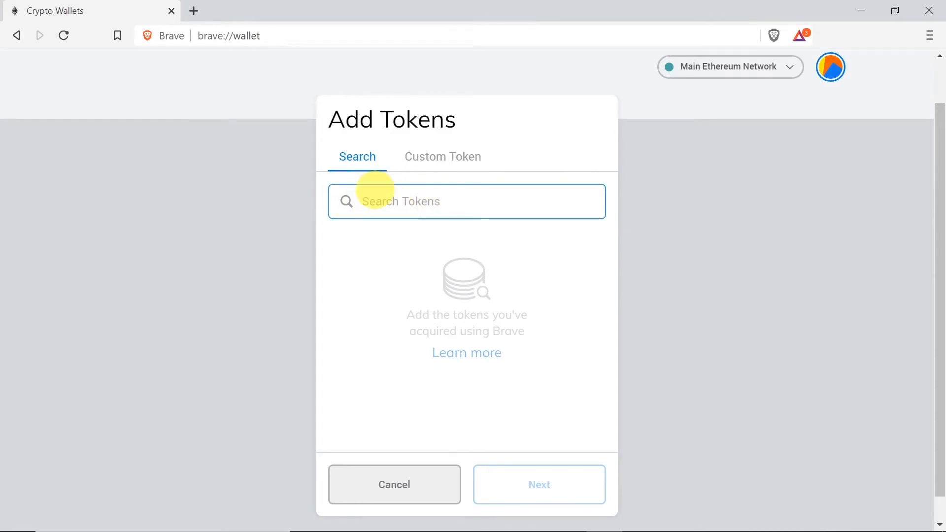
click(441, 165)
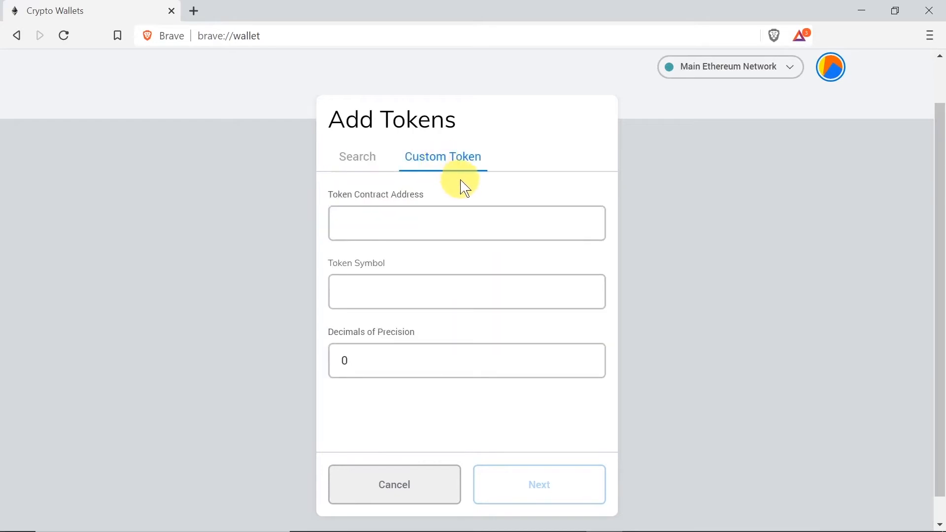
click(406, 224)
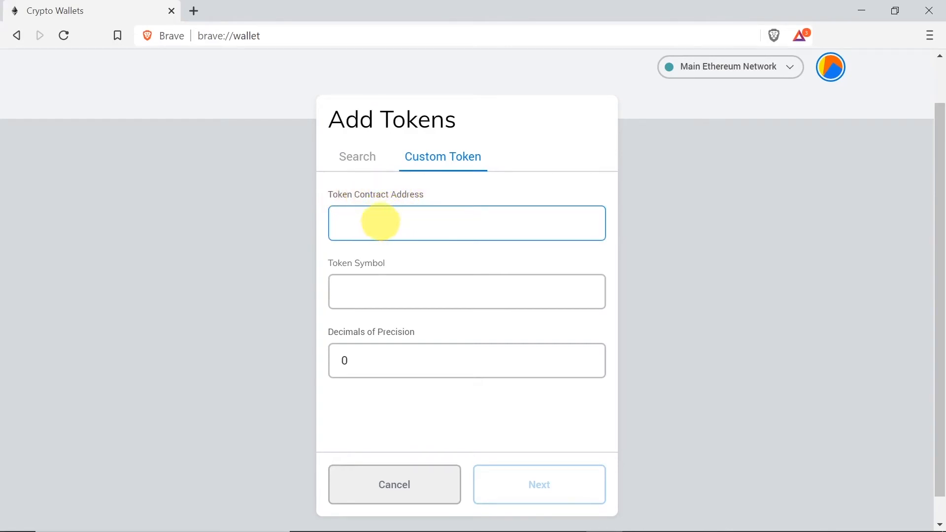
click(362, 163)
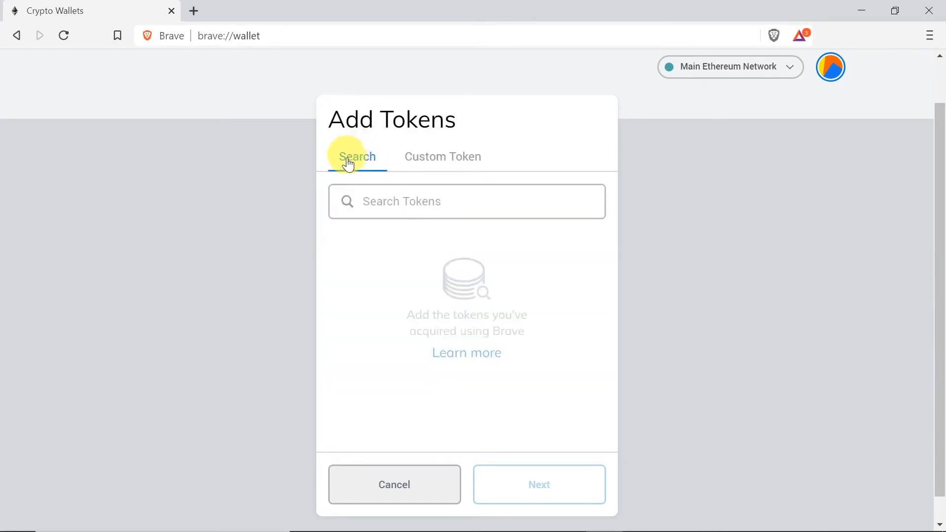
Search 'knc', choose Kyber Network Crystal (KNC) and add it to the wallet
click(401, 197)
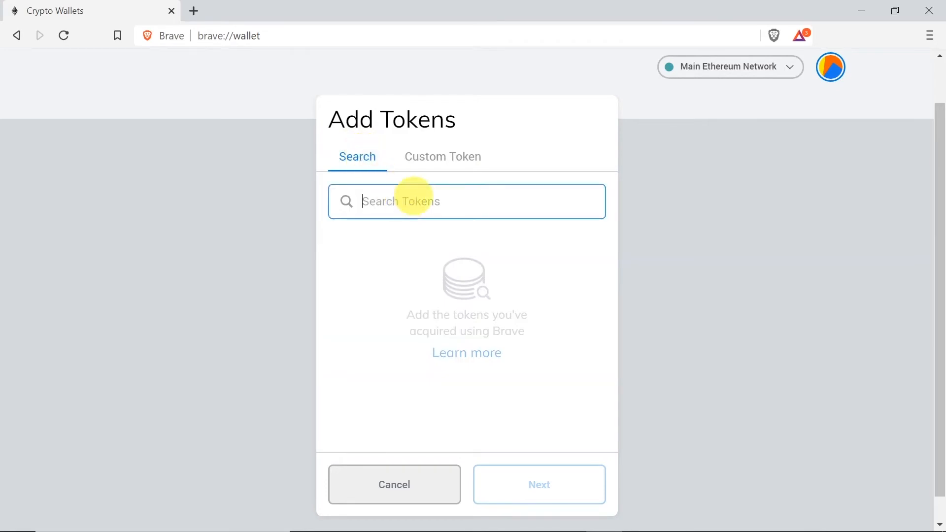
text(knc)
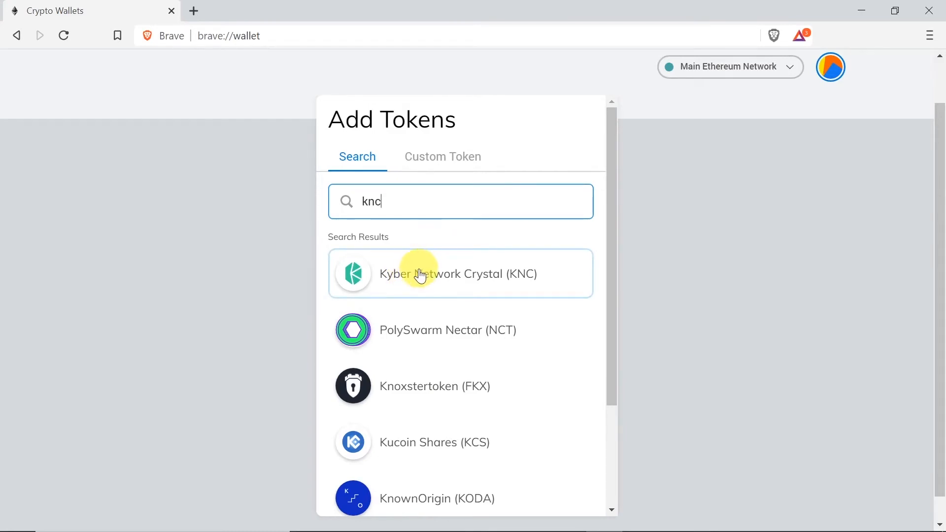
scroll(566, 386, down, 3)
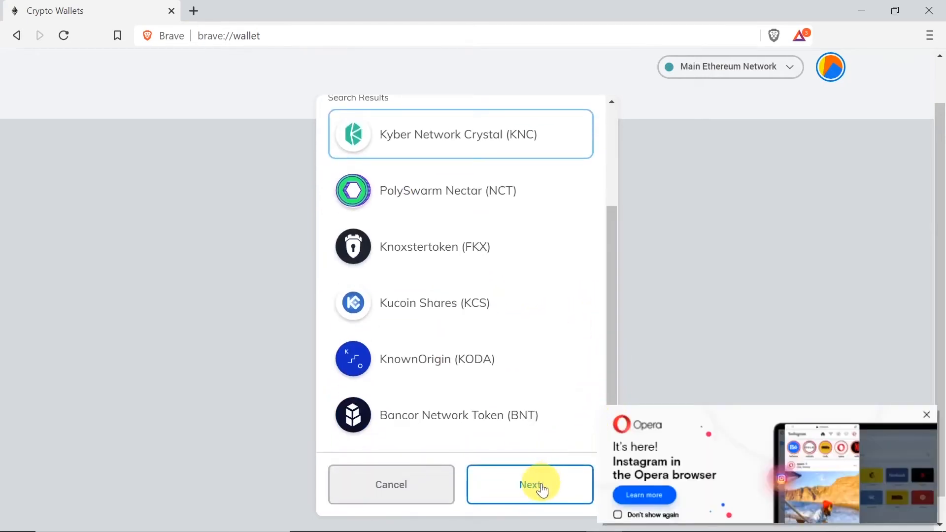
click(543, 490)
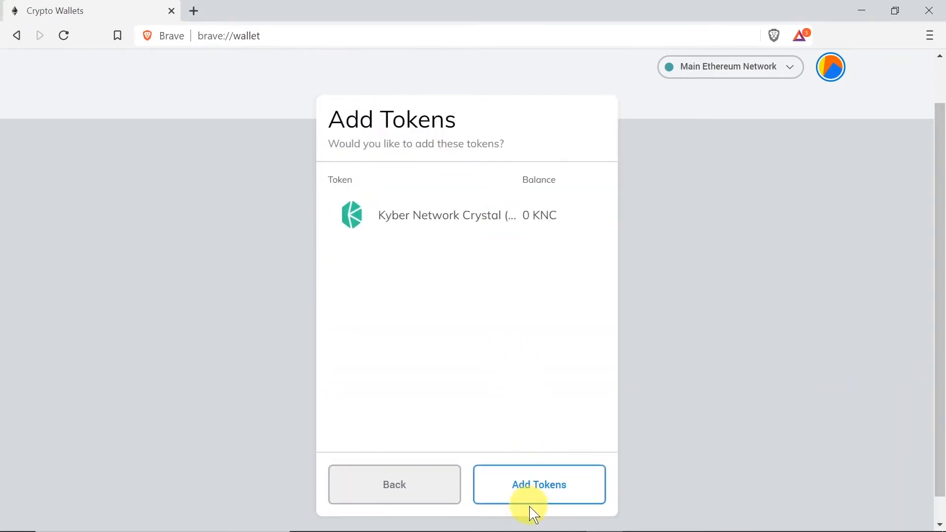
click(539, 488)
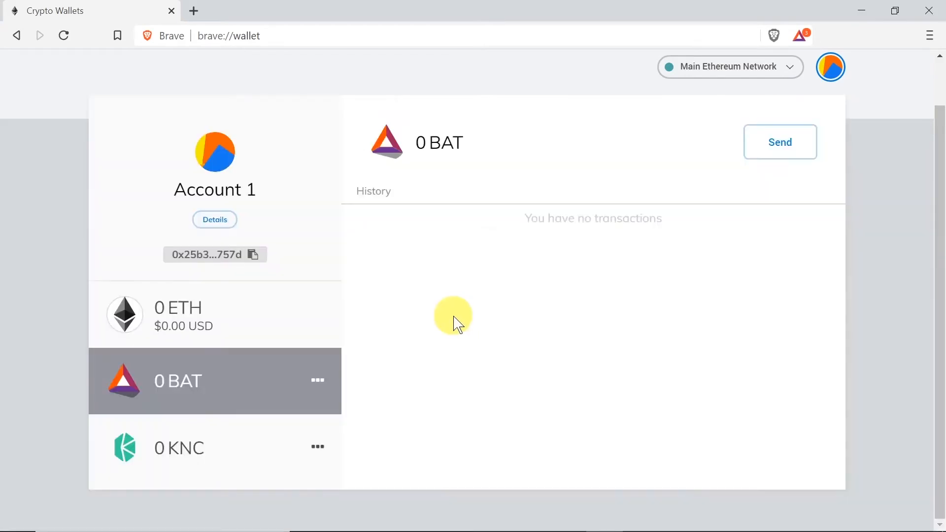
View the KNC, BAT and ETH balances and copy the account address to the clipboard
click(193, 457)
click(194, 390)
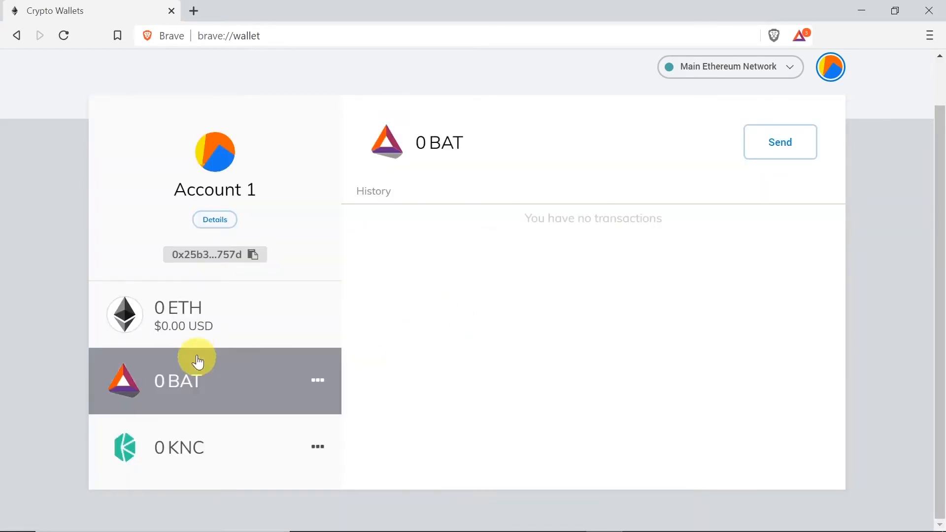
click(200, 321)
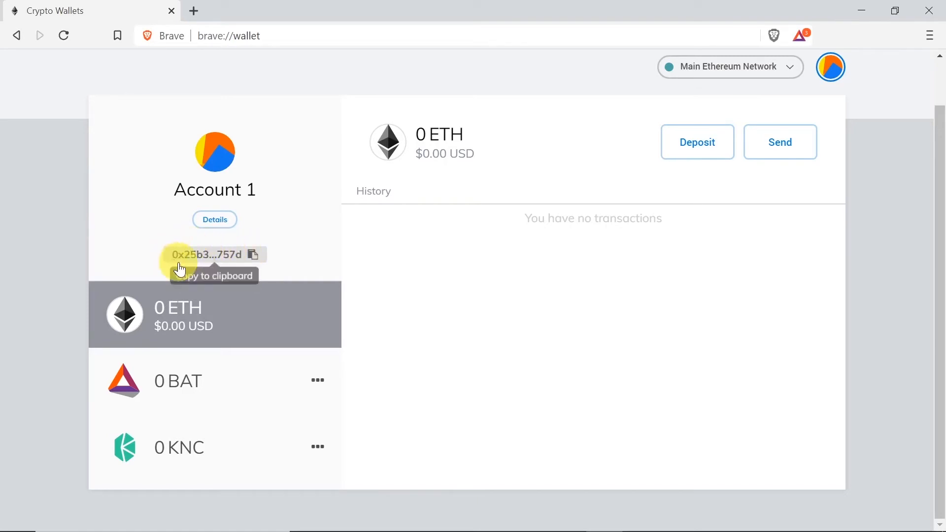
click(247, 255)
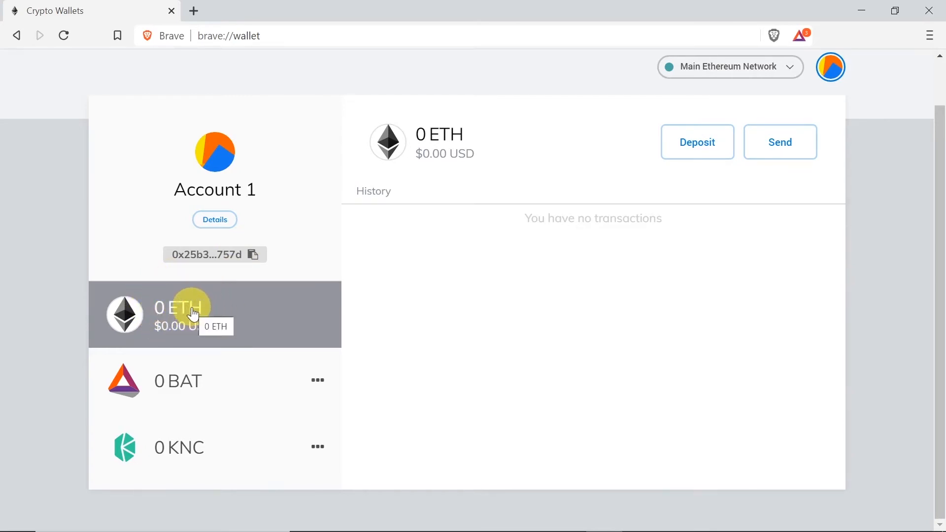
Switch repeatedly between the ETH, BAT and KNC rows, each showing a 0 balance
click(208, 393)
click(201, 456)
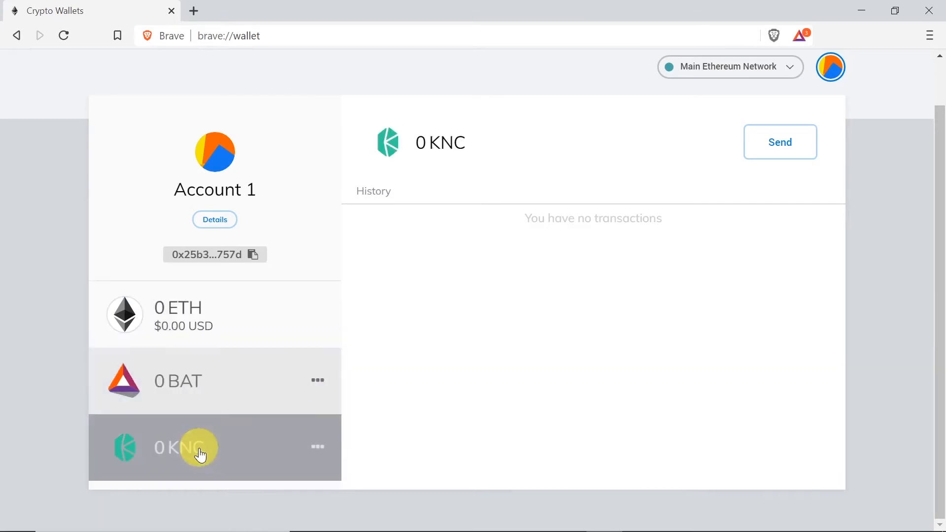
click(209, 401)
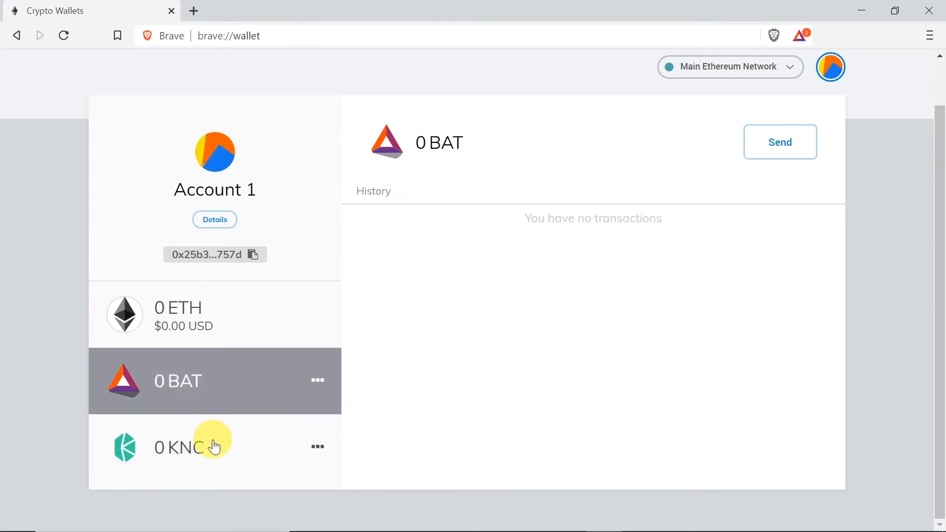
click(209, 441)
click(197, 365)
click(200, 327)
click(200, 382)
click(197, 460)
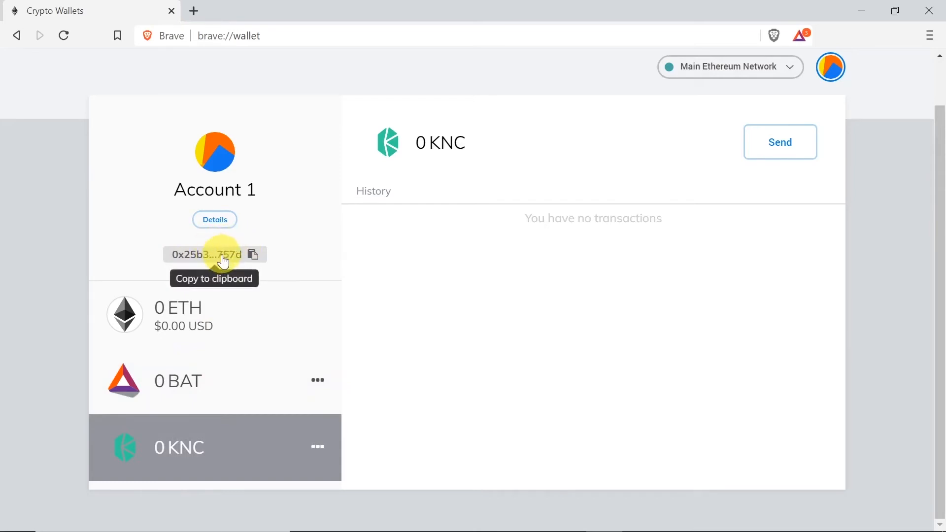
click(228, 387)
click(196, 439)
click(213, 323)
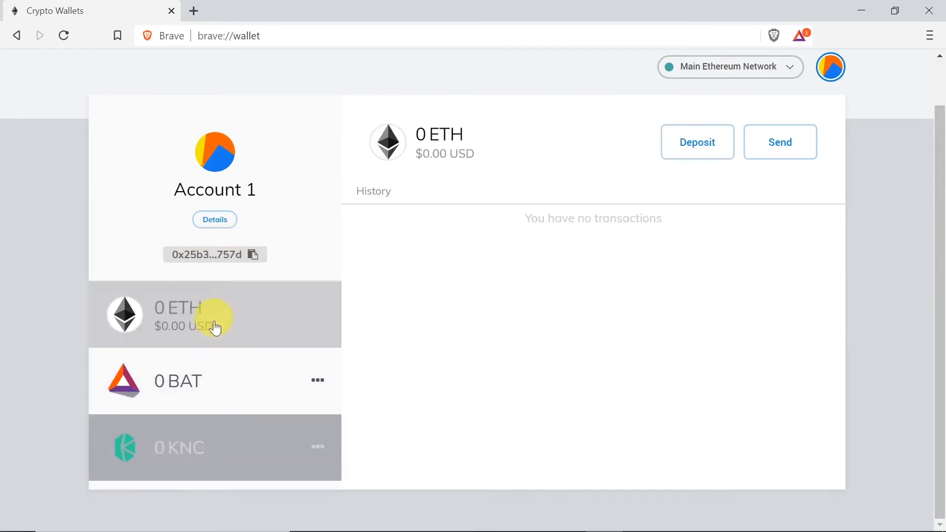
click(198, 391)
click(207, 431)
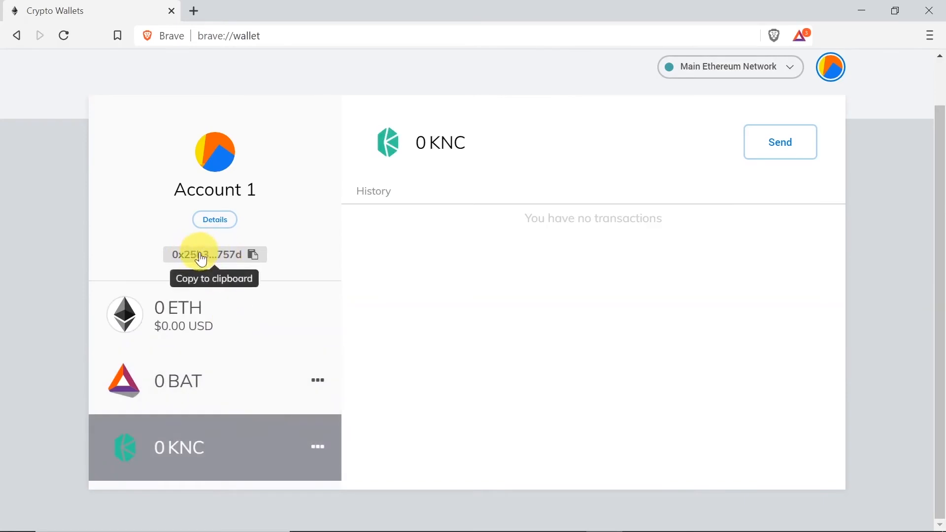
In the account Details dialog, replace the name Account 1 with 'Testowe' and save it
click(216, 221)
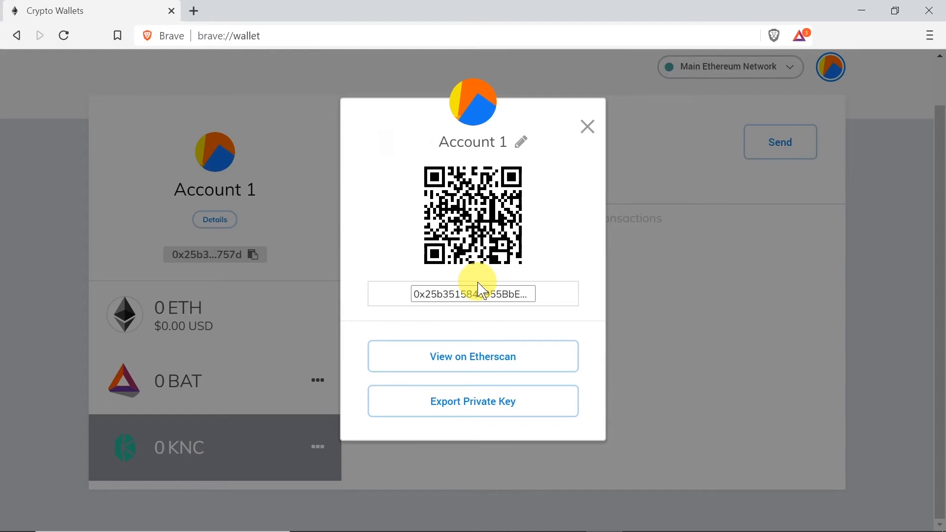
click(524, 143)
drag(501, 144, 442, 148)
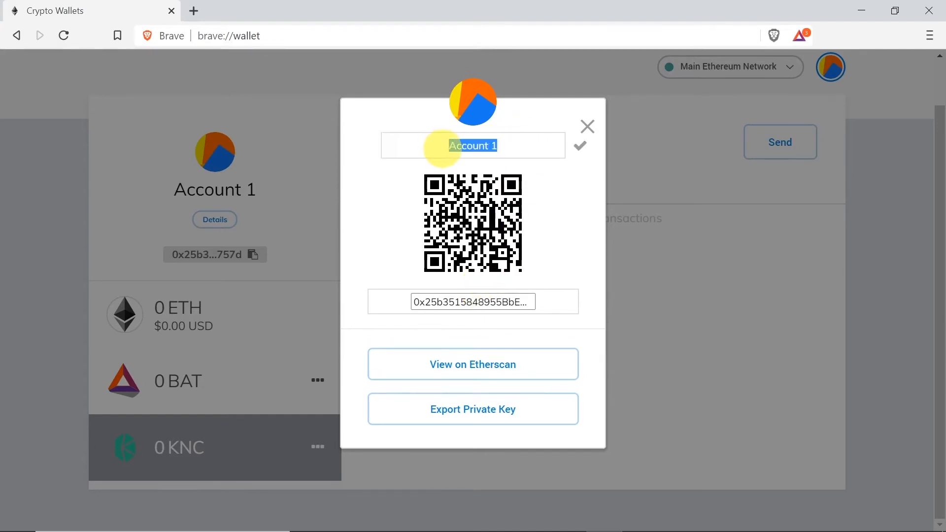
text(Testowe)
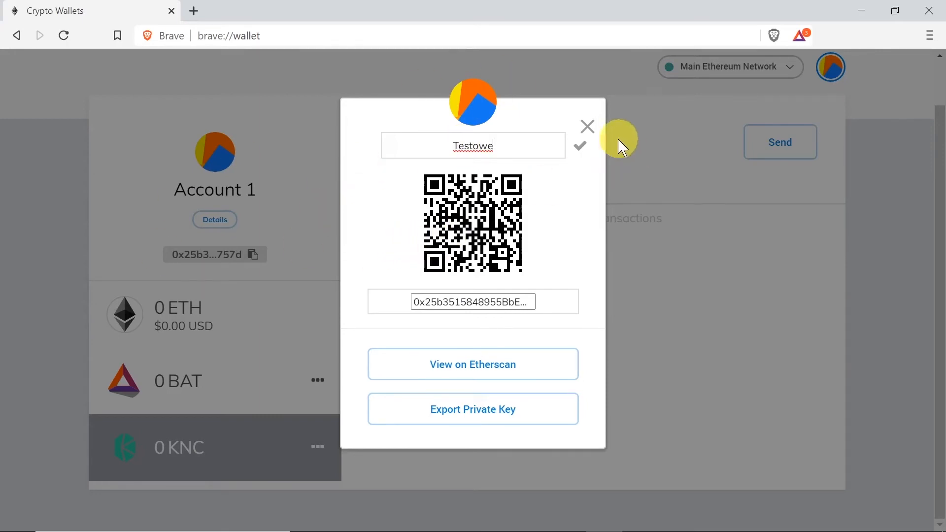
click(581, 146)
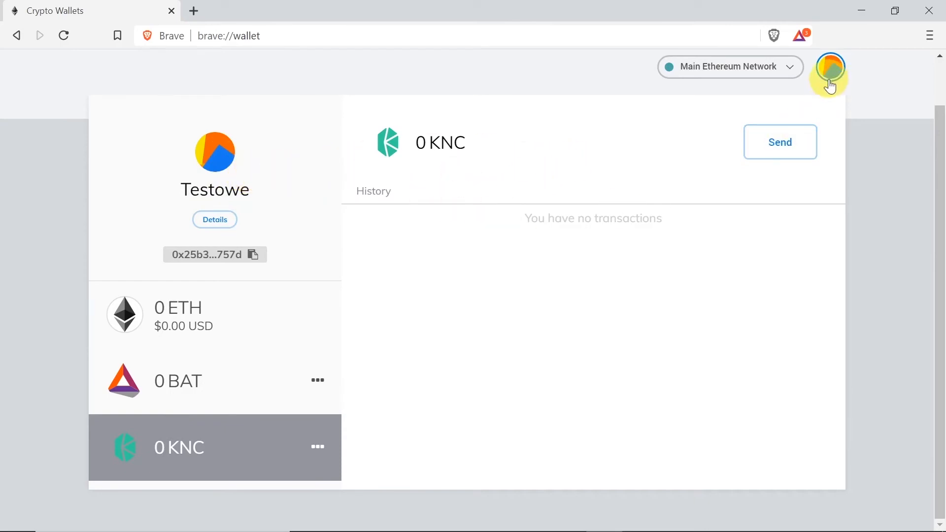
View the Testowe account's 0 ETH balance and open the My Accounts list
click(229, 331)
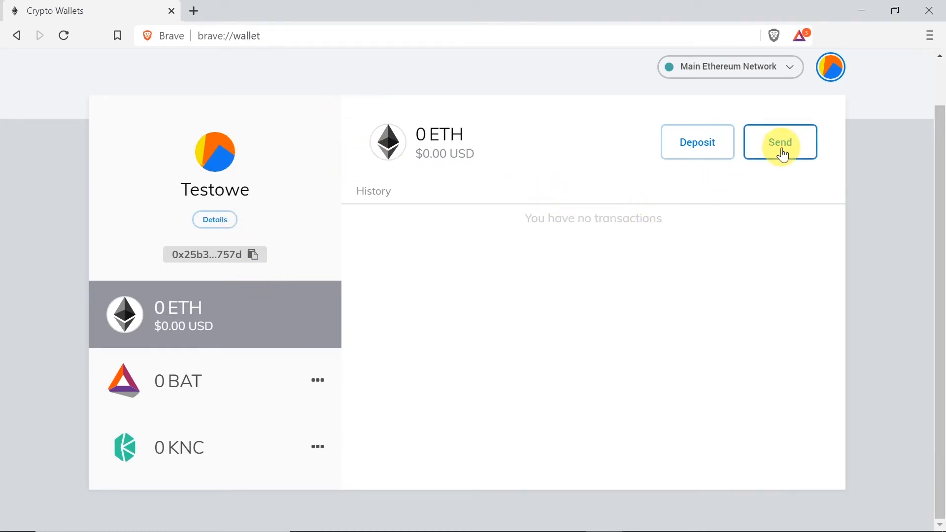
click(839, 68)
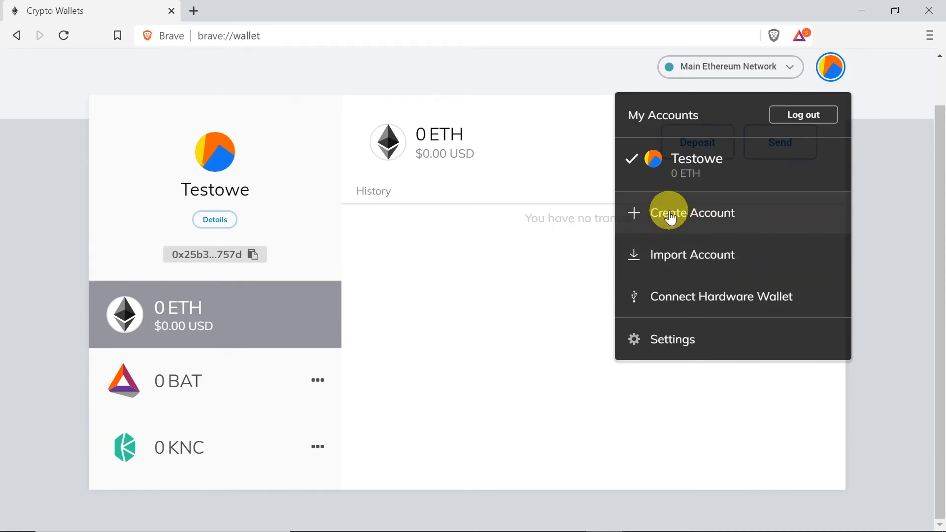
Add a second wallet account named 'Testowe2 HODL' instead of the default 'Account 2'
click(715, 212)
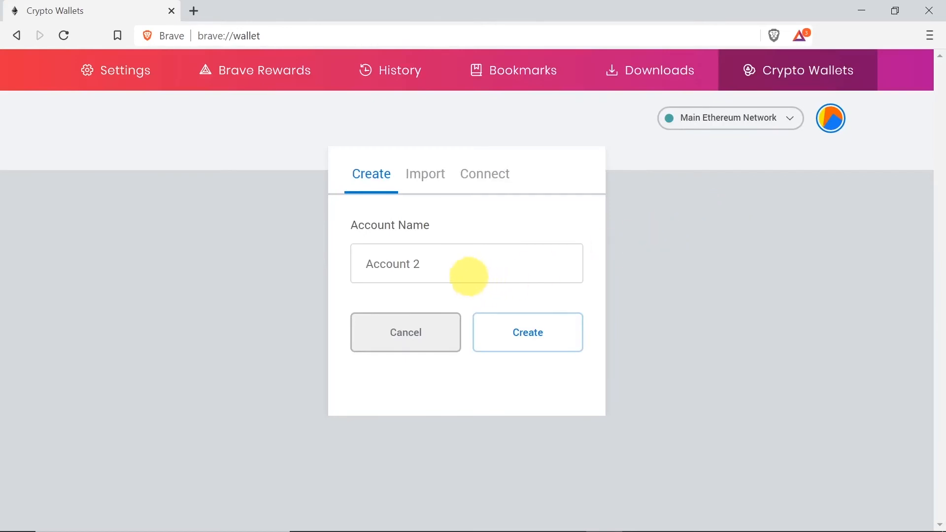
text(Testowe2 HODL)
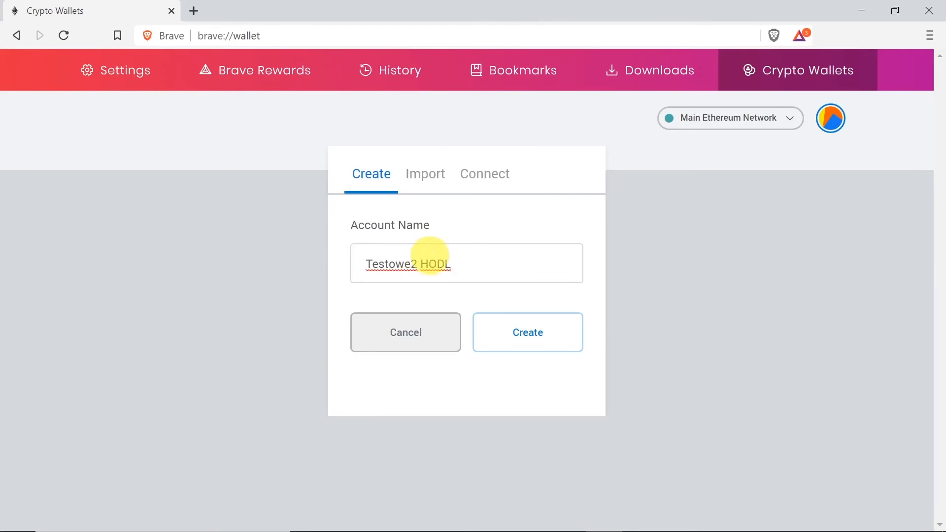
click(534, 338)
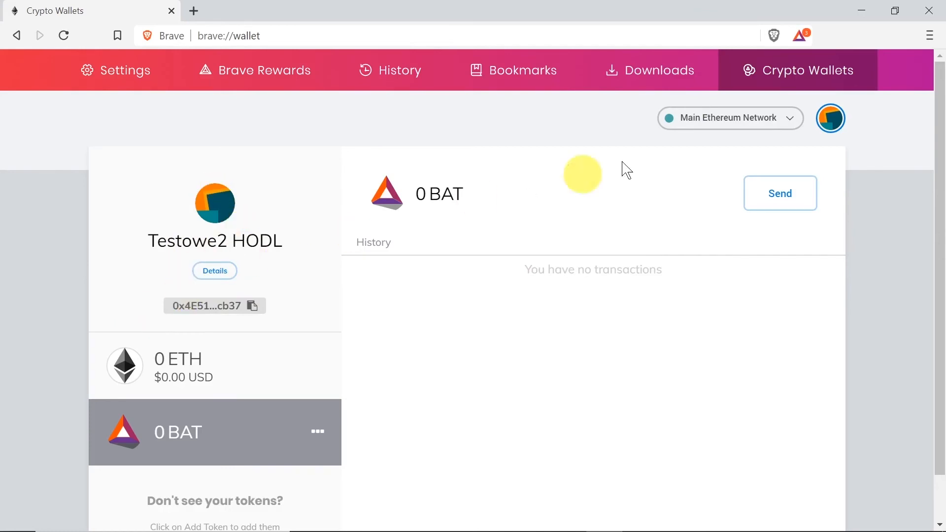
Switch between the Testowe and Testowe2 HODL accounts, ending on Testowe
click(836, 123)
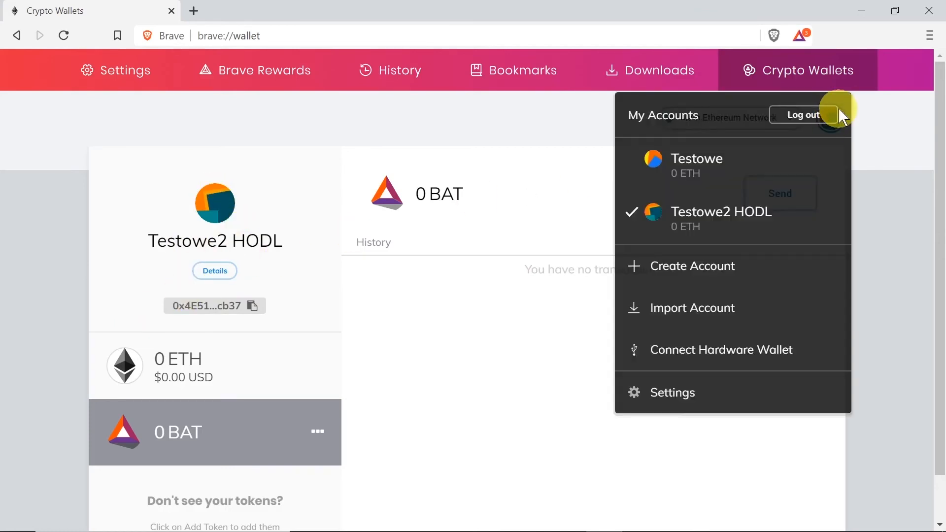
click(656, 170)
click(834, 132)
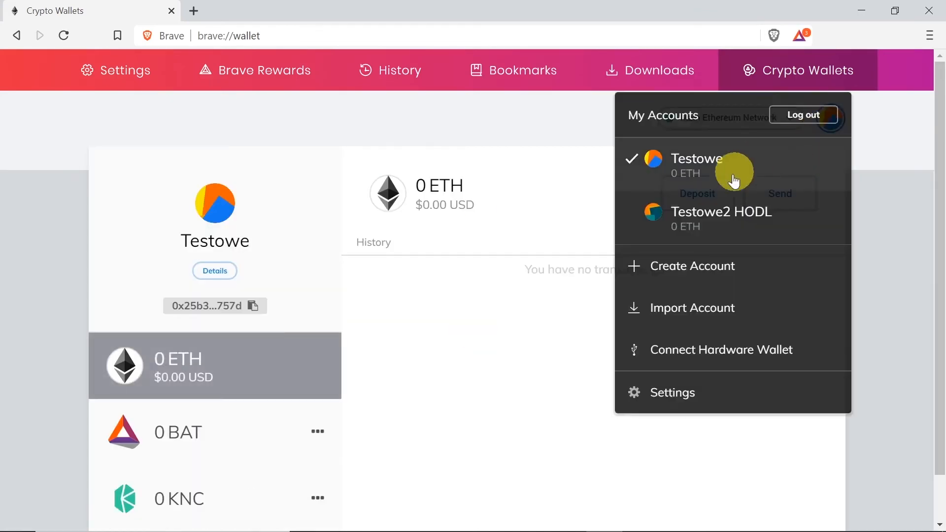
click(708, 205)
click(839, 128)
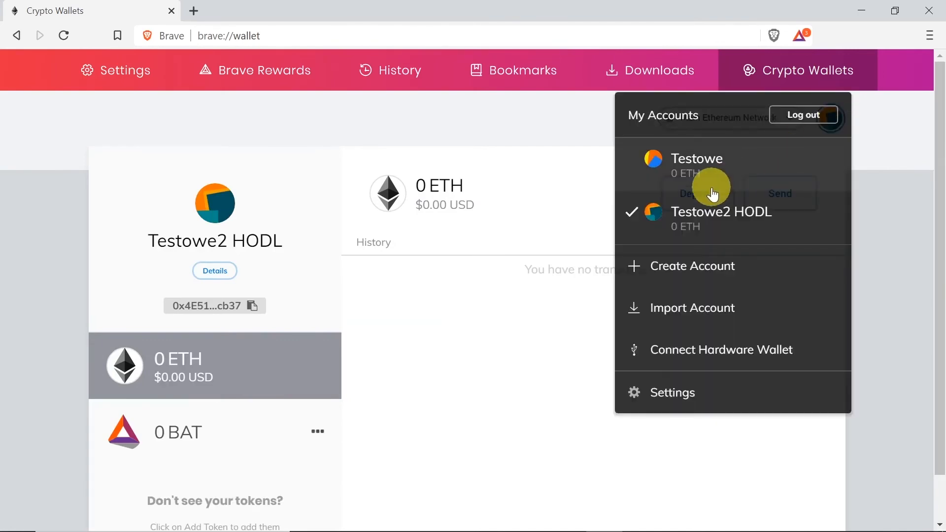
click(703, 190)
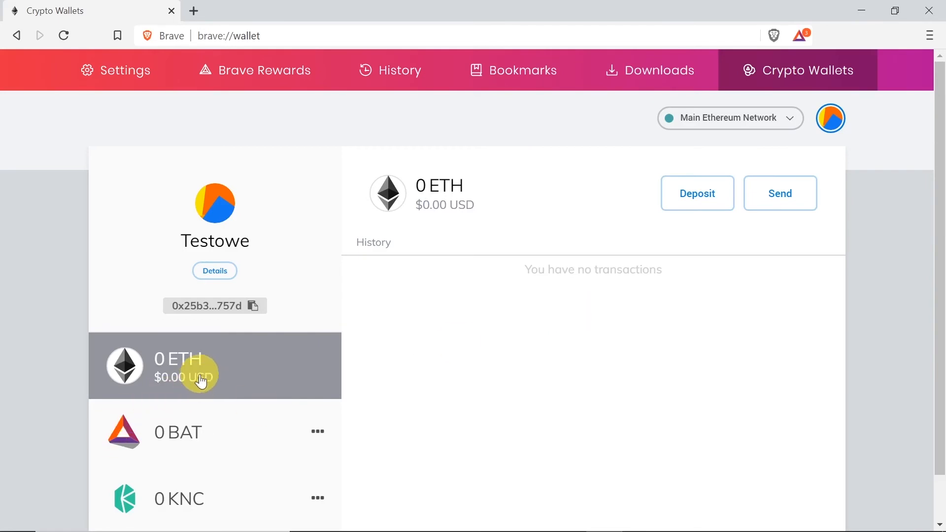
Check the BAT and ETH balances, then open the KNC token
click(194, 427)
click(215, 384)
click(202, 437)
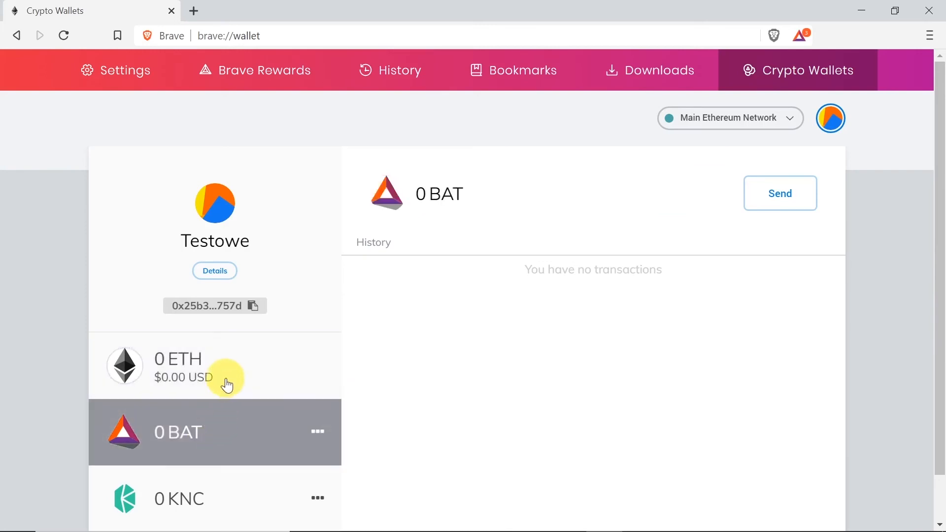
click(239, 378)
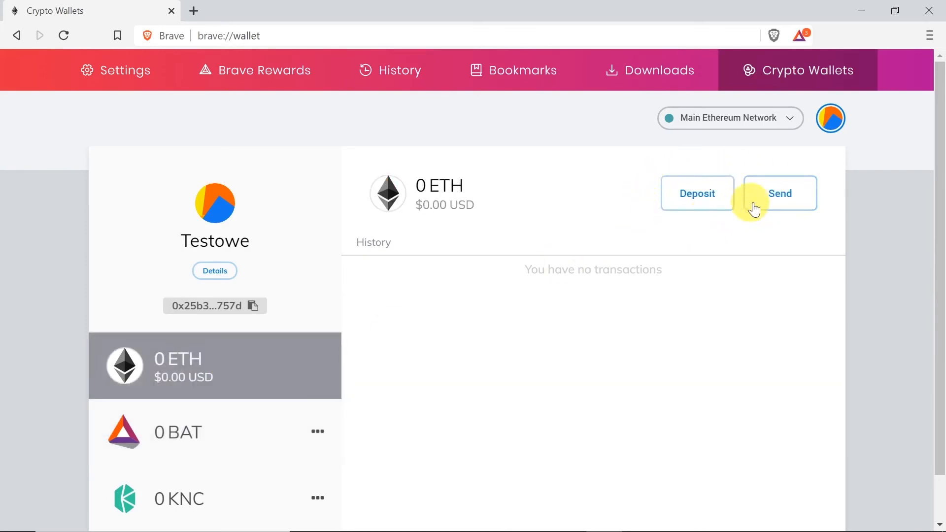
click(225, 494)
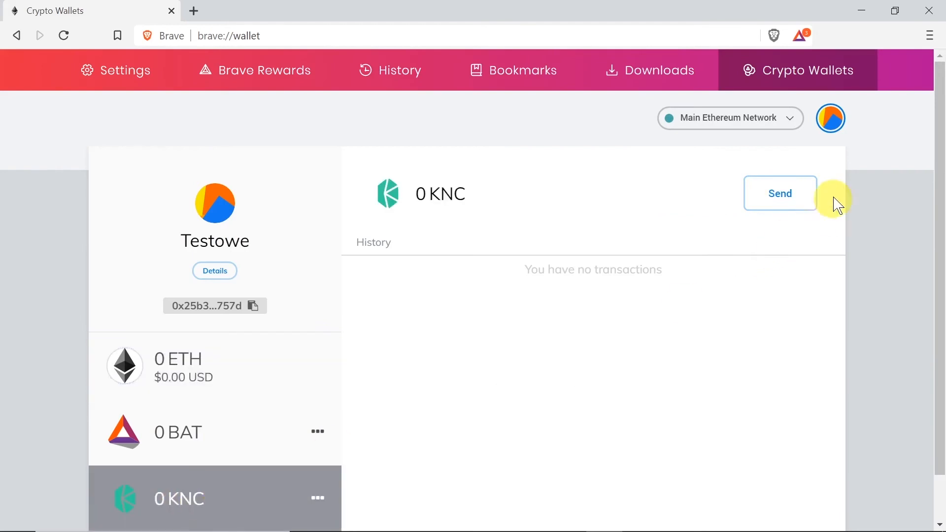
Start a KNC send with the pasted recipient address and amount 55, reviewing the fee options
click(783, 202)
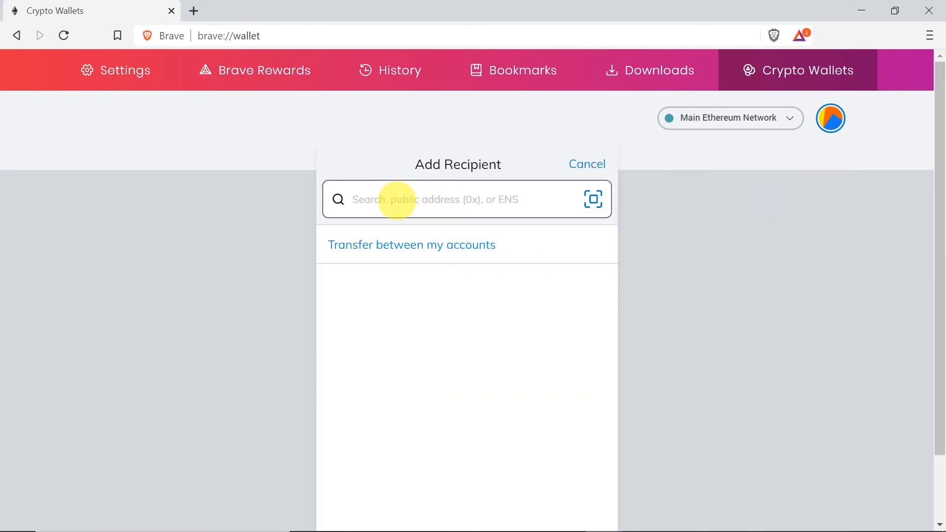
key(ctrl+v)
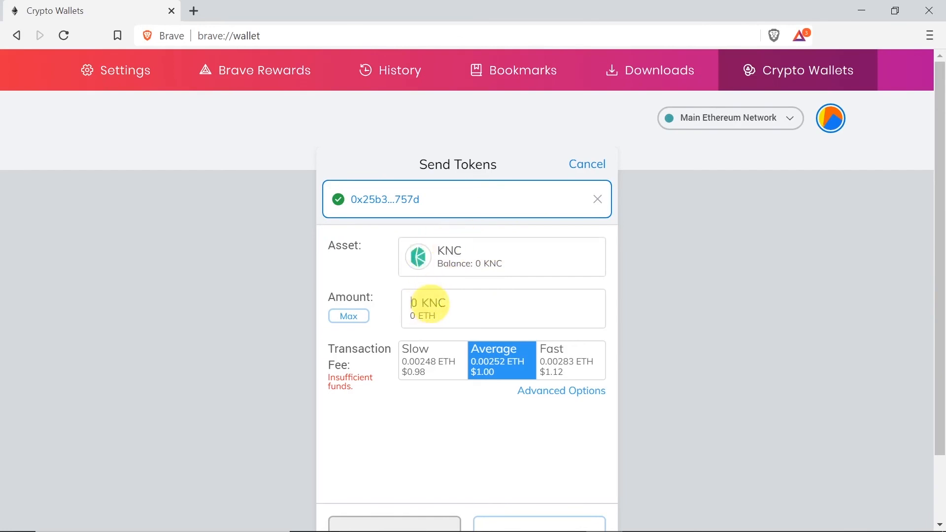
click(430, 303)
text(55)
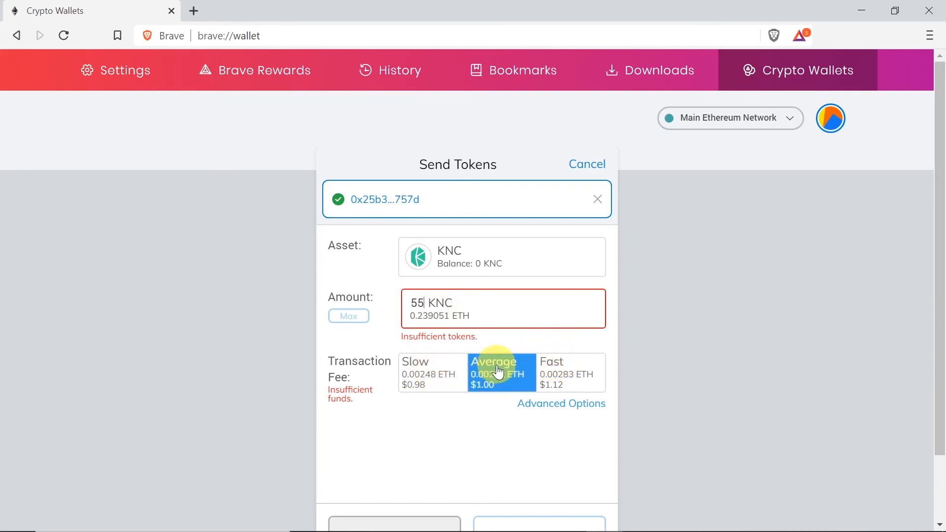
scroll(499, 373, down, 2)
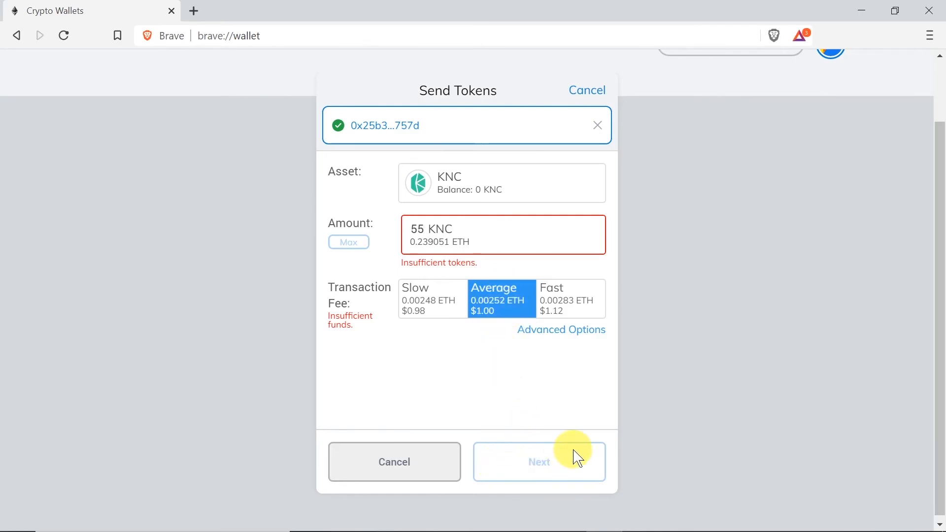
scroll(577, 458, up, 2)
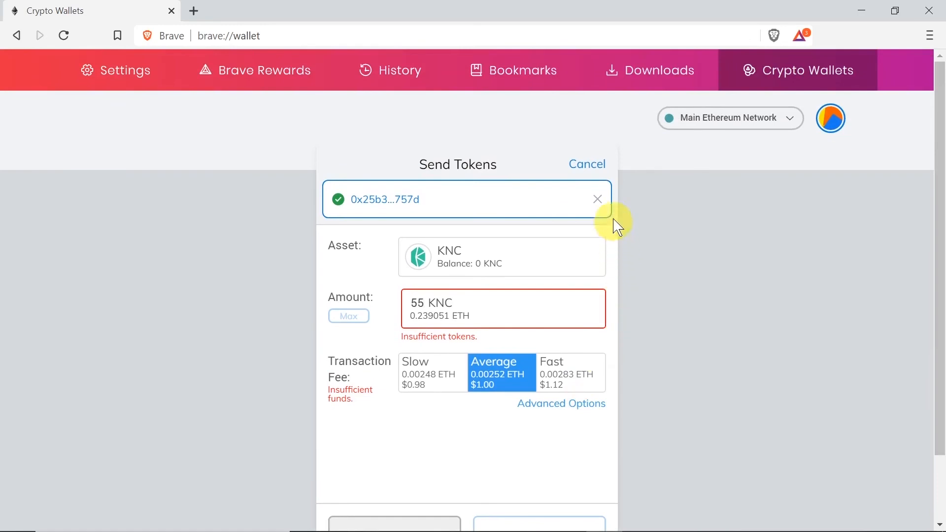
Cancel the Send Tokens form and reopen Crypto Wallets from the browser menu
click(591, 165)
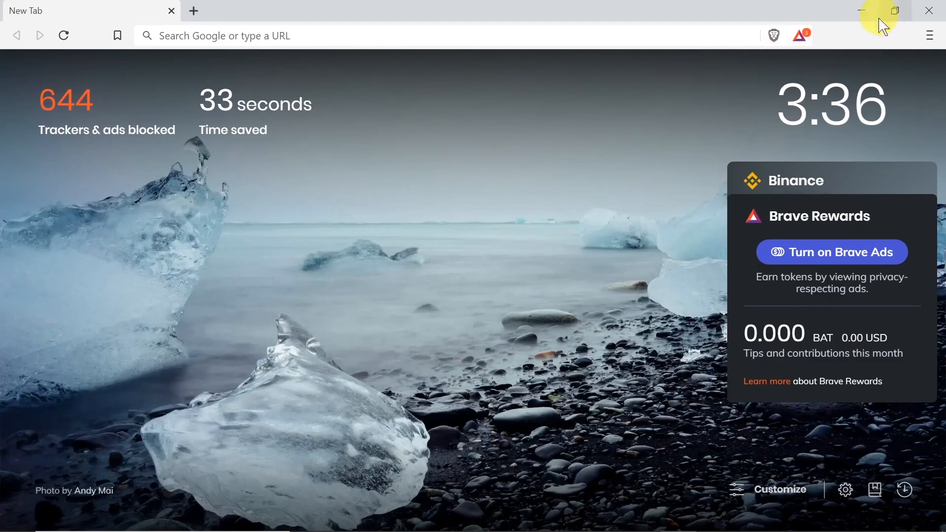
click(931, 36)
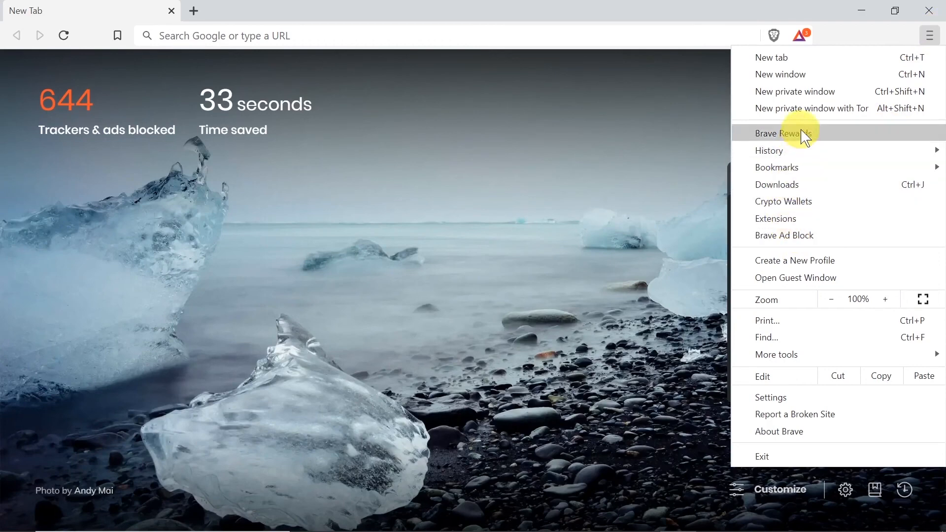
click(811, 206)
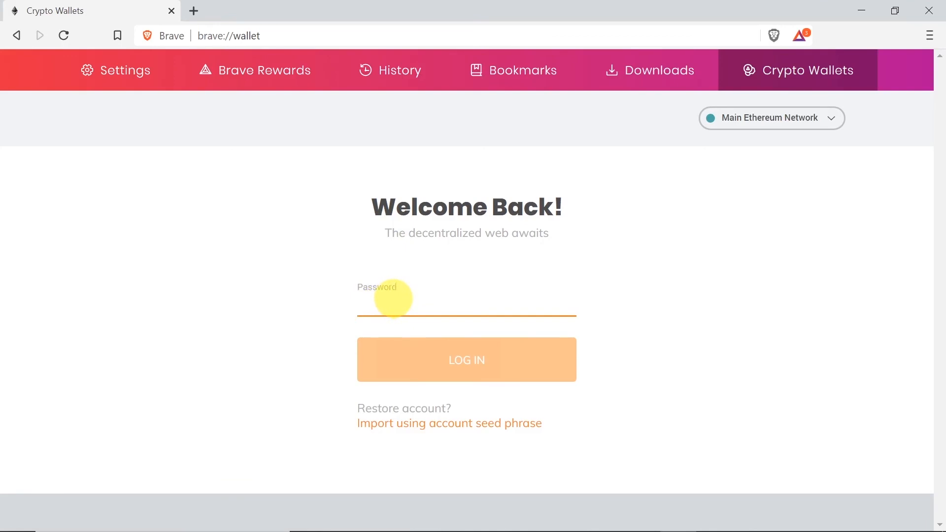
Unlock the wallet with its password and select the Testowe2 HODL account
text(•••)
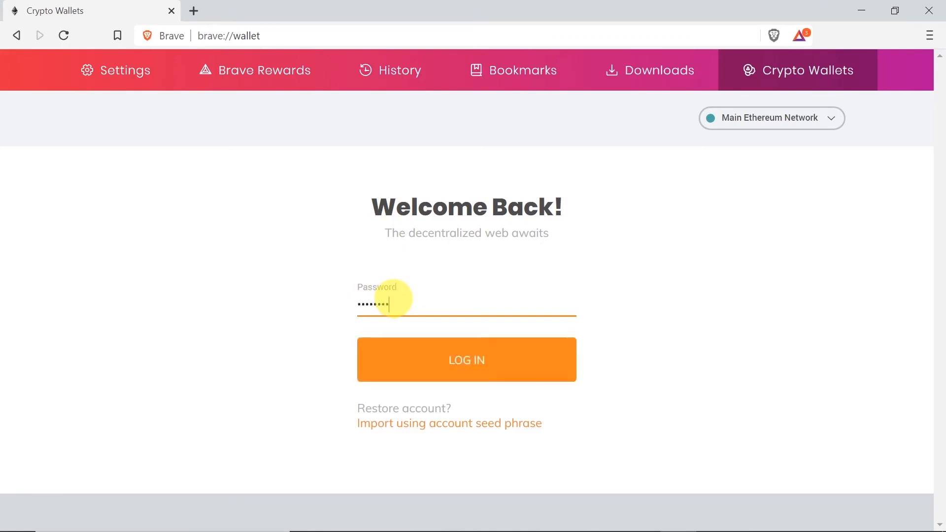
click(464, 365)
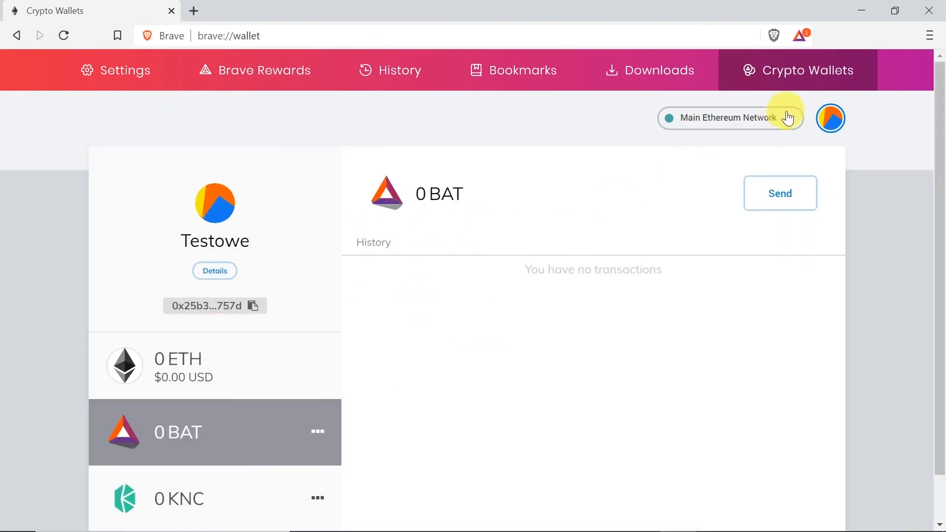
click(831, 119)
click(685, 213)
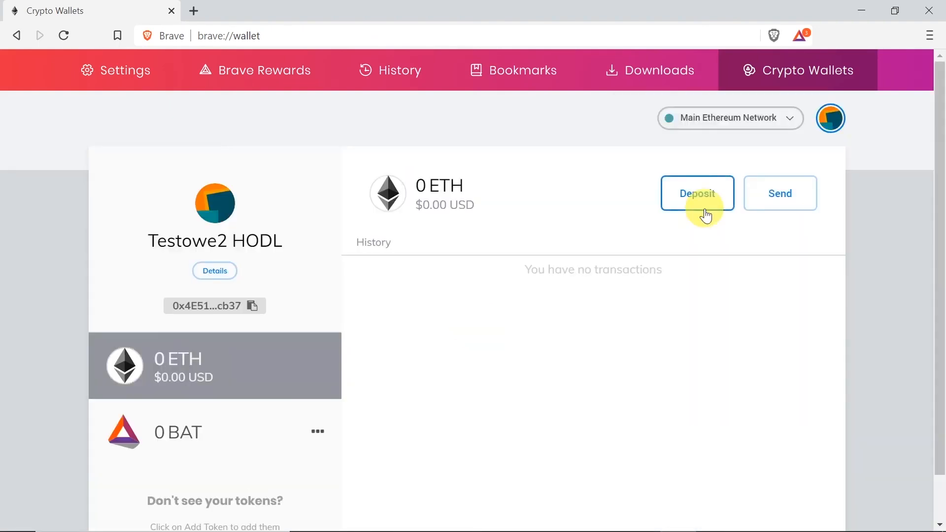